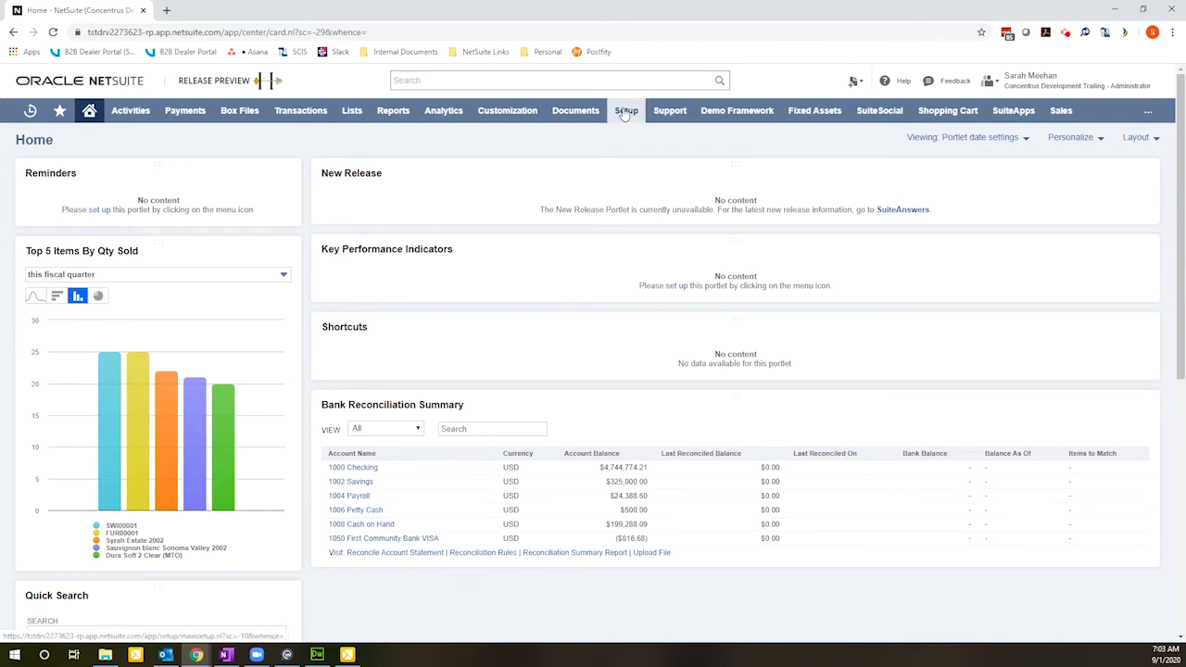
- Create a new expense report policy and name it "$50 Meal Cap"
mouse_move(624, 112)
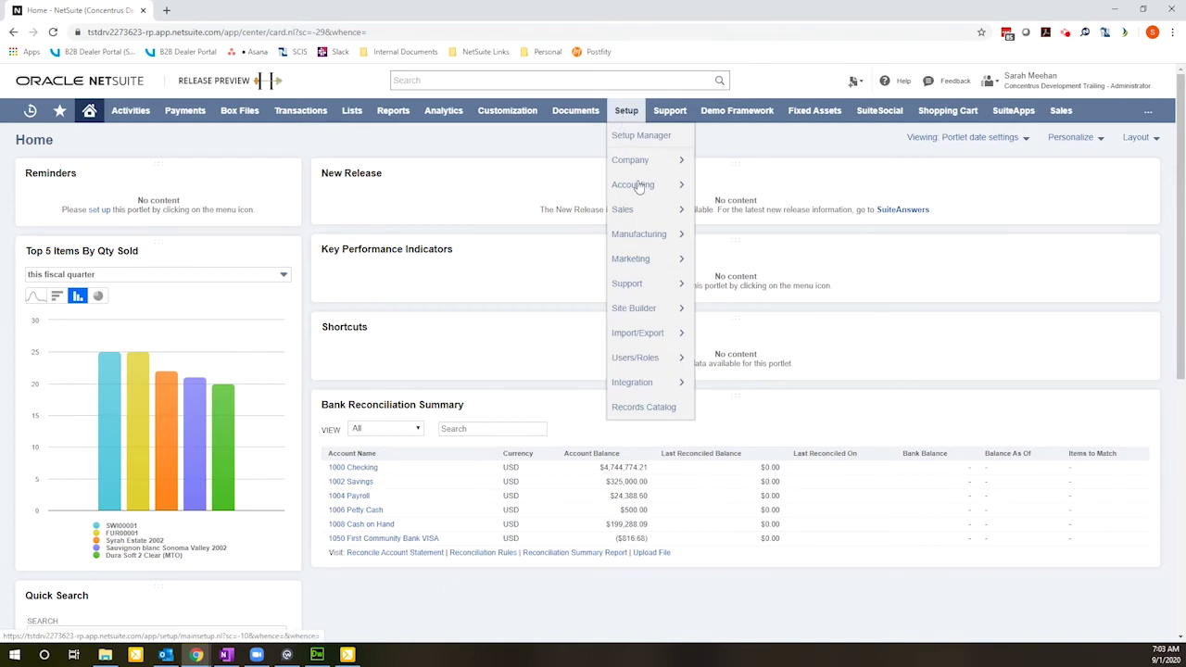
mouse_move(637, 189)
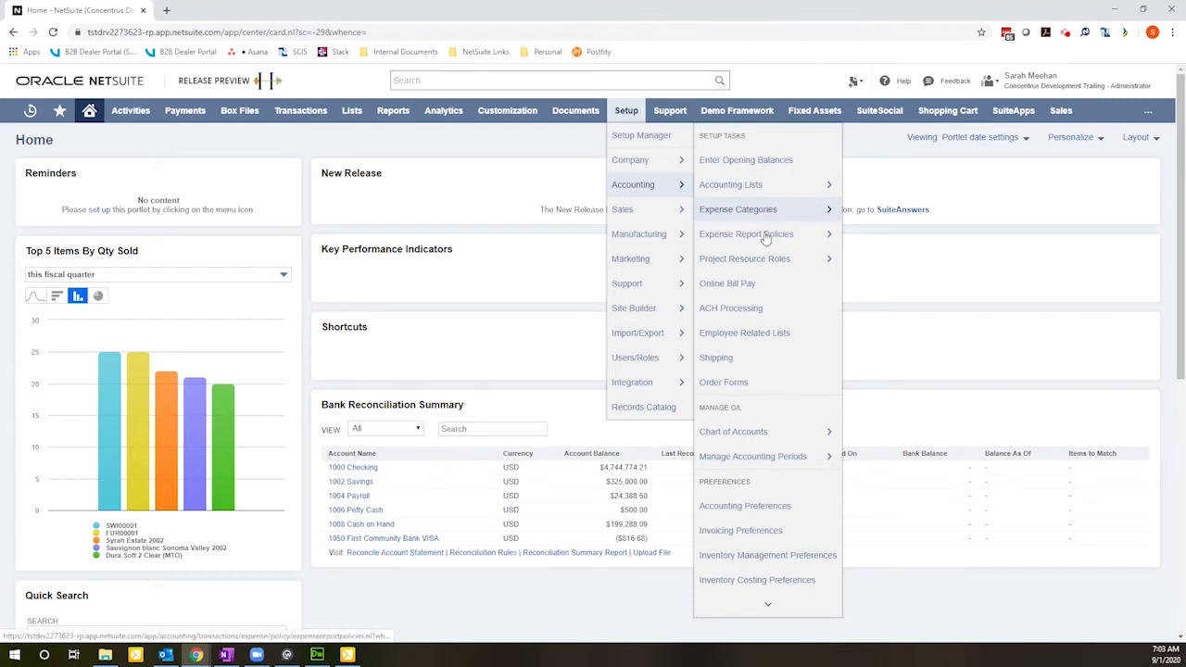
mouse_move(765, 239)
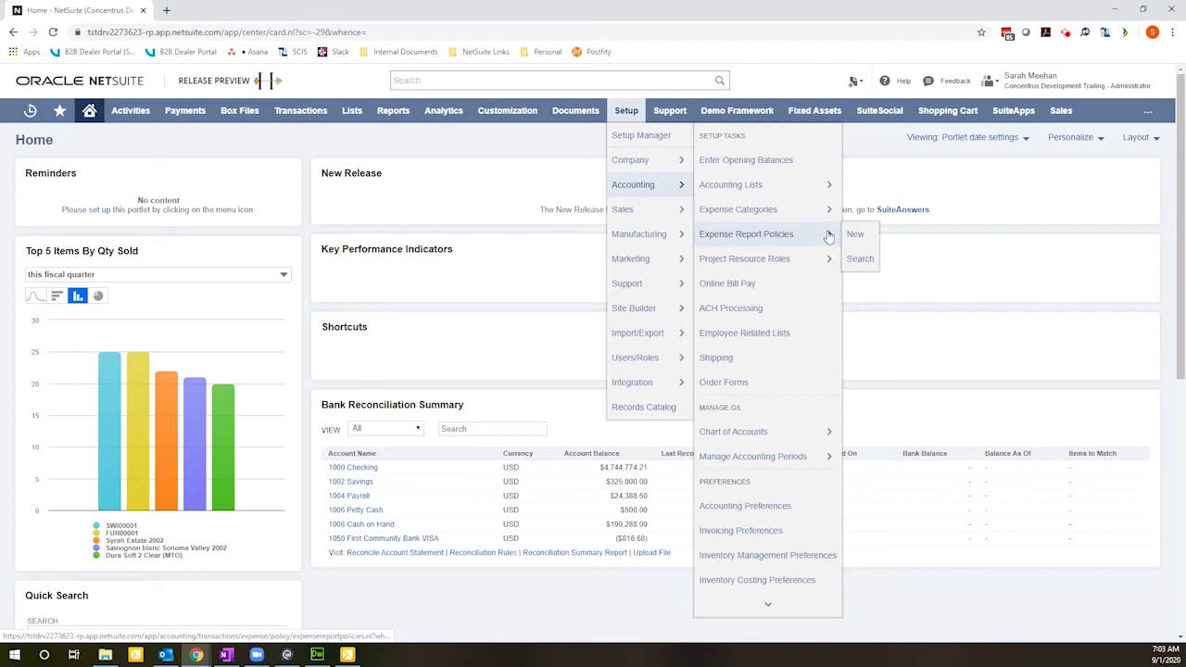
click(857, 237)
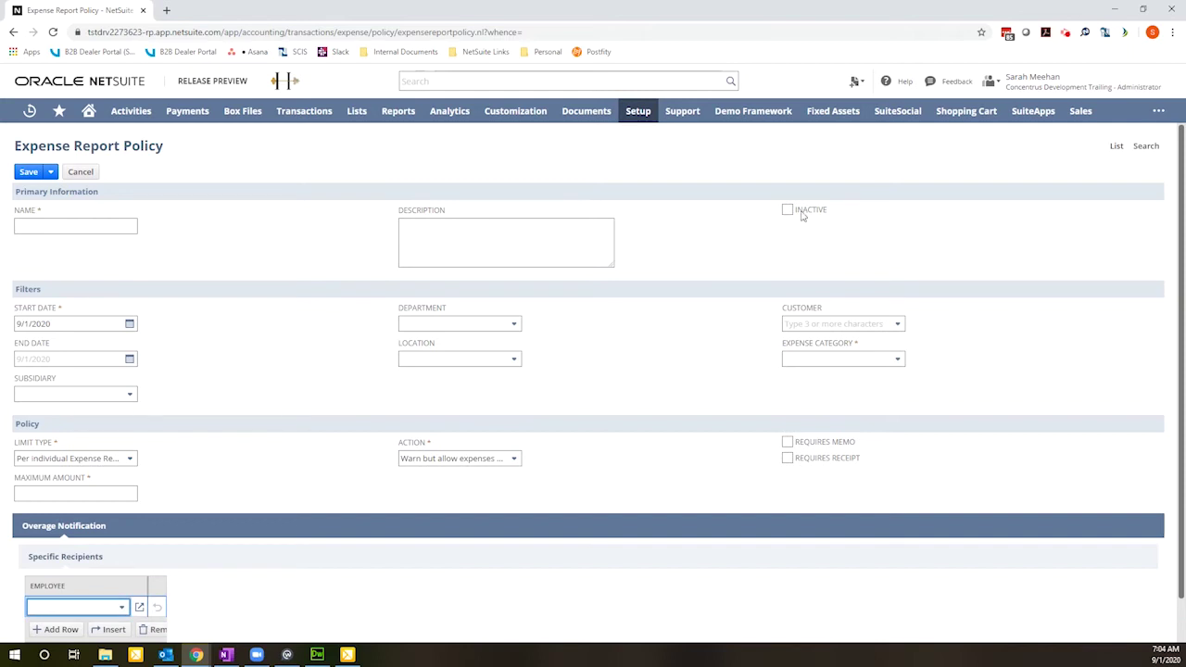
click(52, 224)
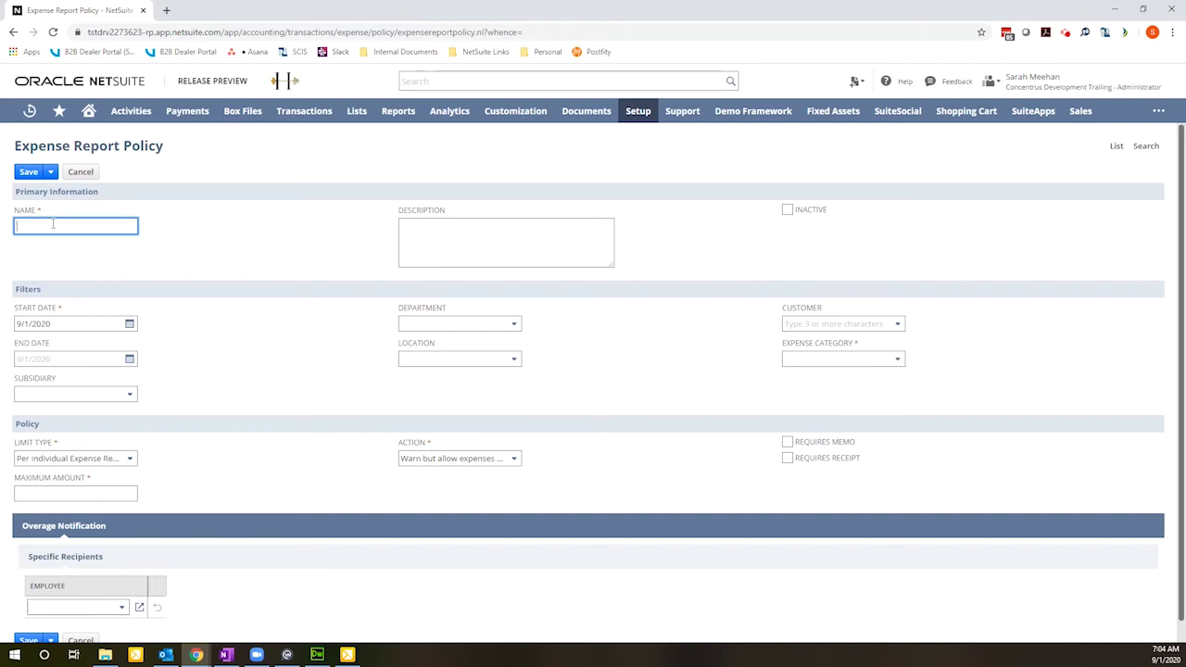
text(S)
text(50 Meal Cap)
key(Tab)
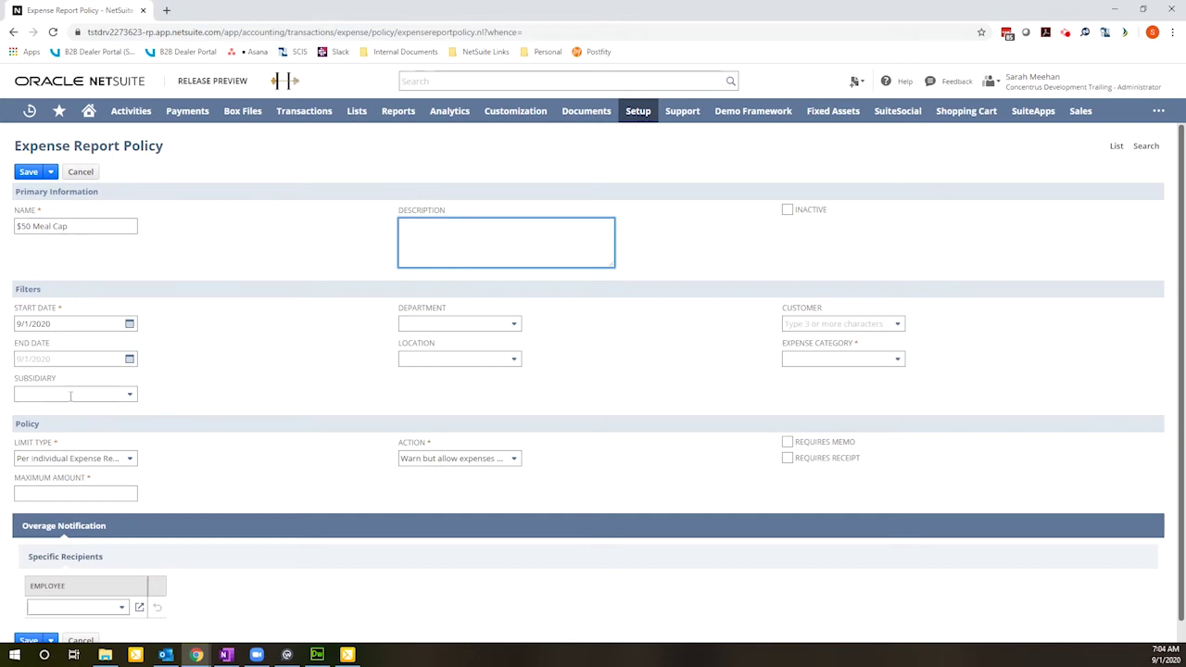
- Apply the policy to subsidiaries Honeycomb Holdings Inc. and Honeycomb Mfg. and to the Meals & Entertainment expense category
click(70, 395)
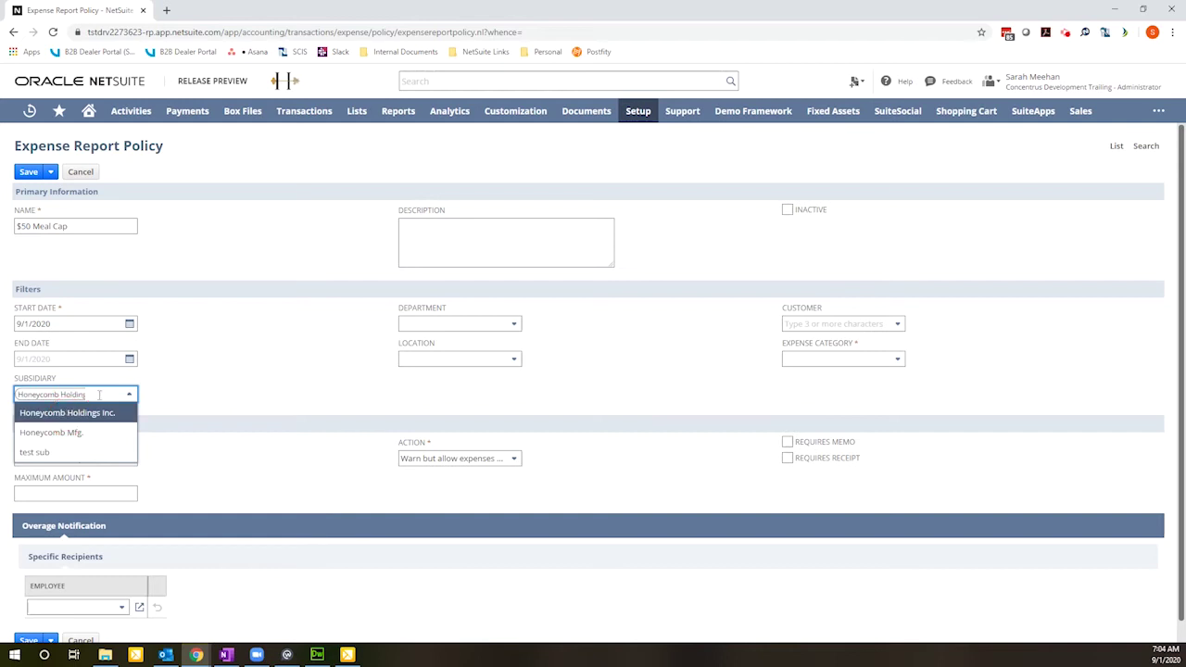
click(79, 433)
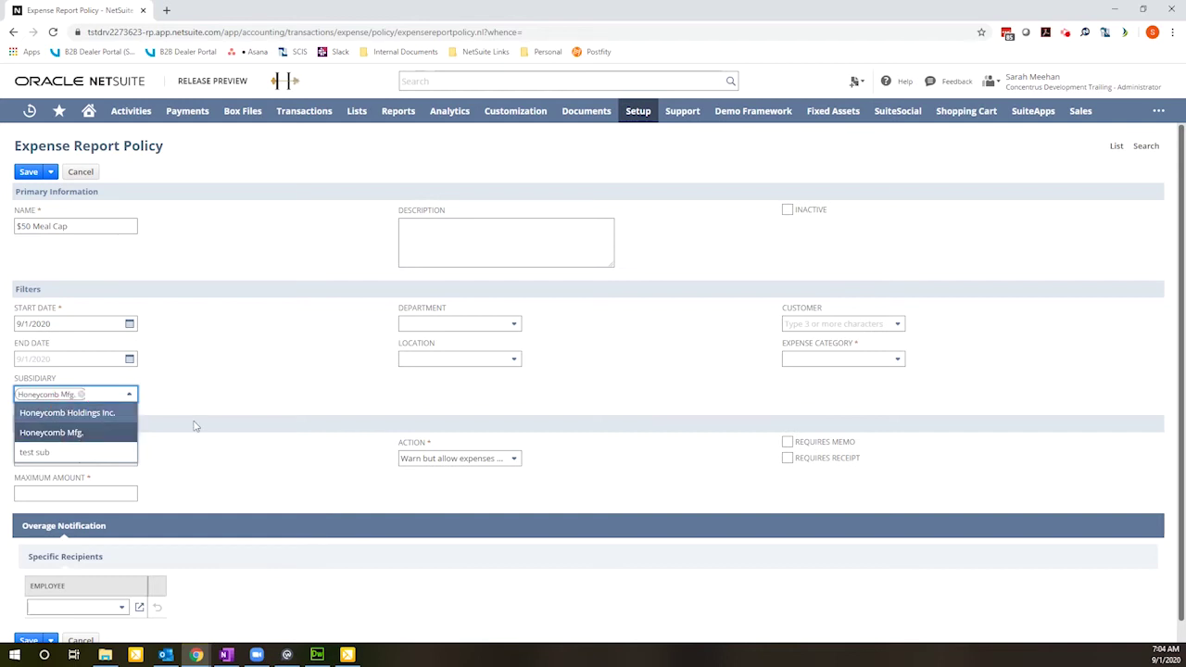
click(333, 391)
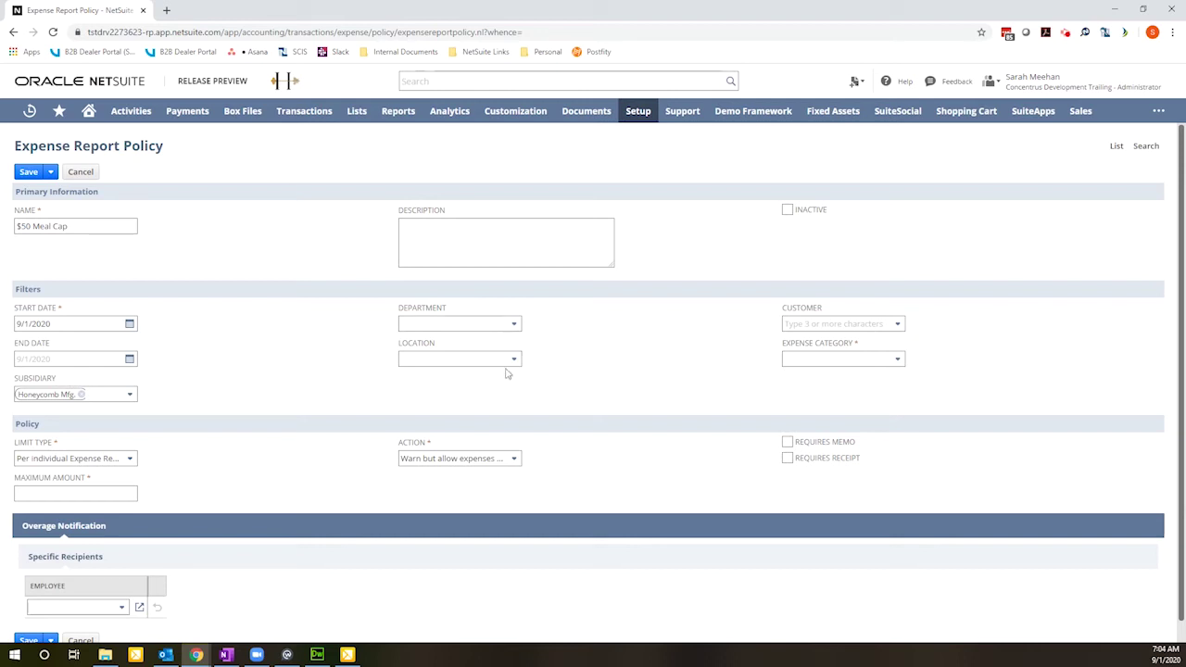
click(795, 362)
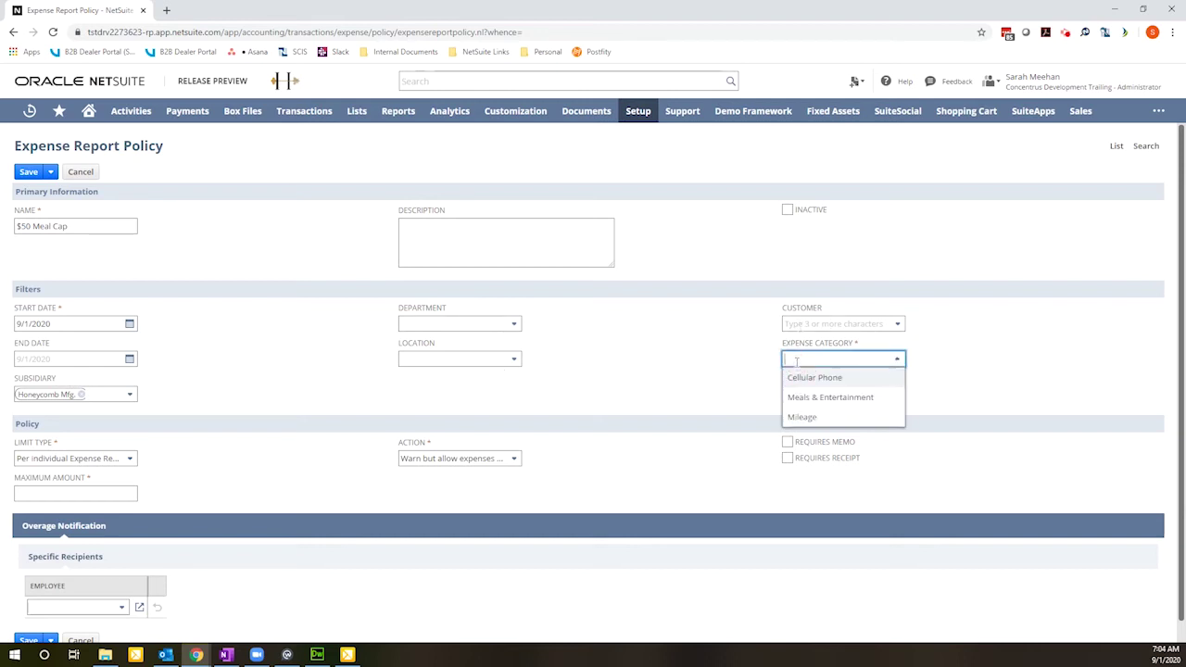
click(611, 397)
click(841, 386)
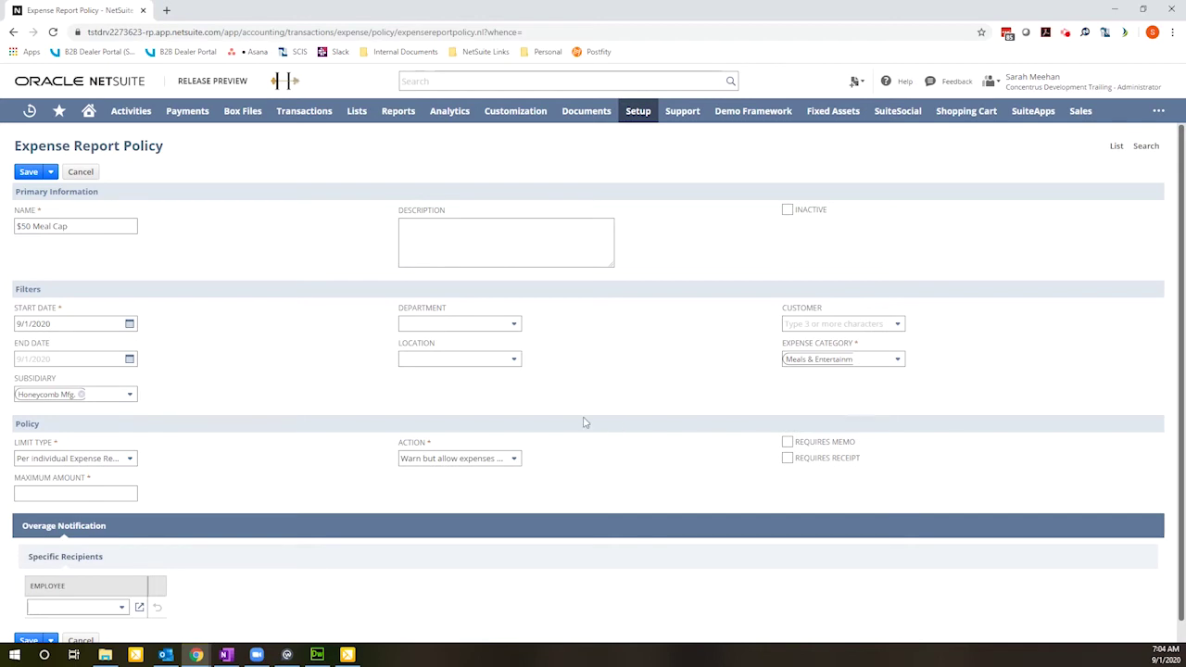
- Limit the policy to a maximum of 50.00 per day with the action "Do not allow outside limit", and save it
click(117, 459)
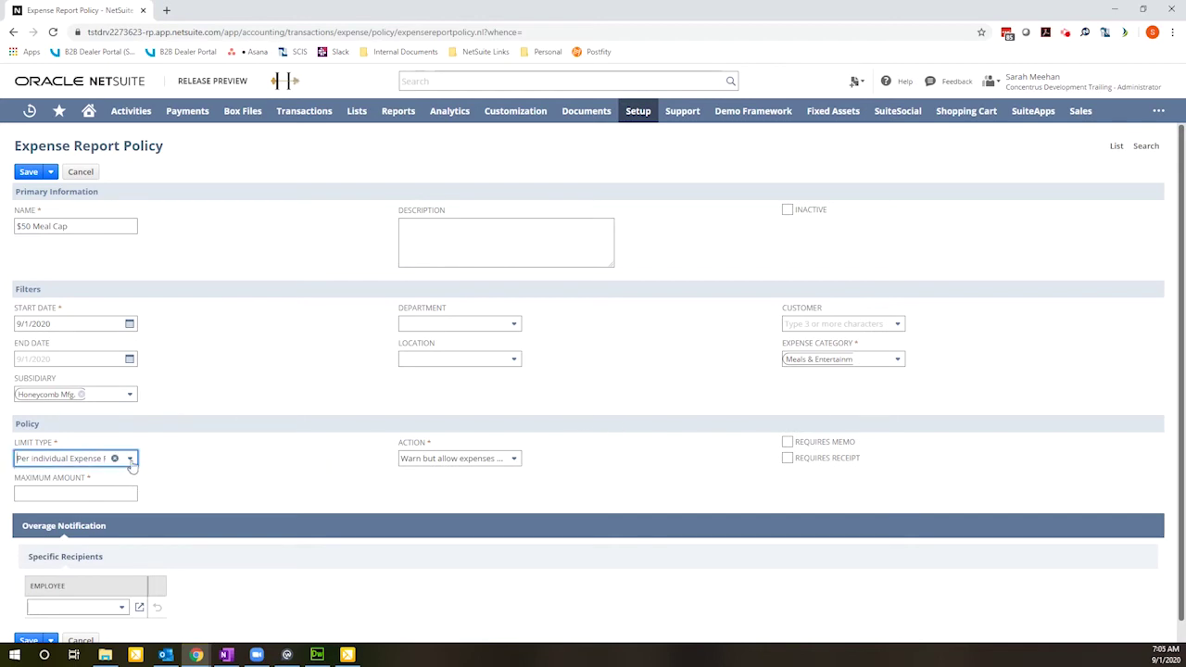
click(131, 460)
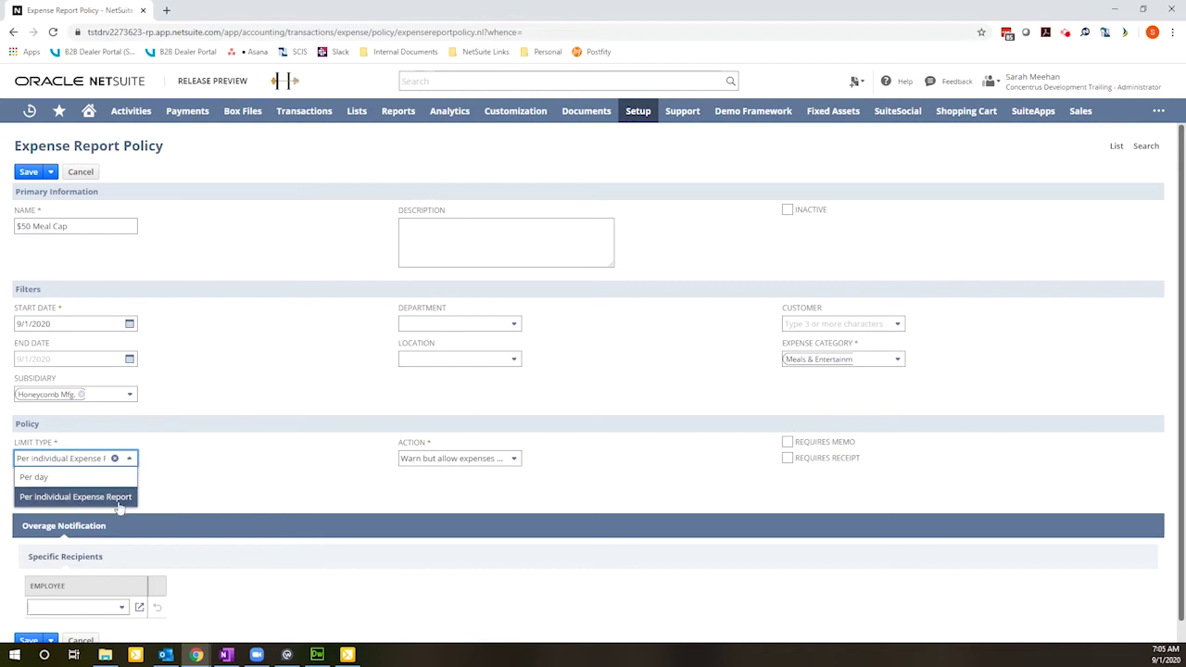
click(56, 477)
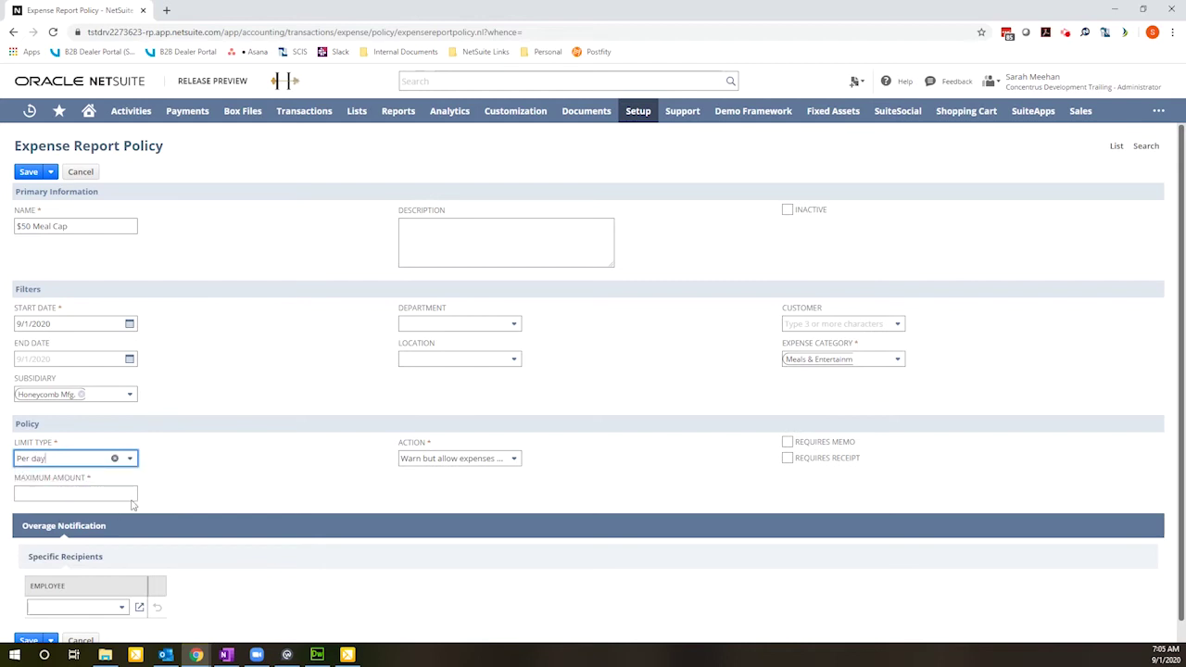
click(50, 492)
click(429, 461)
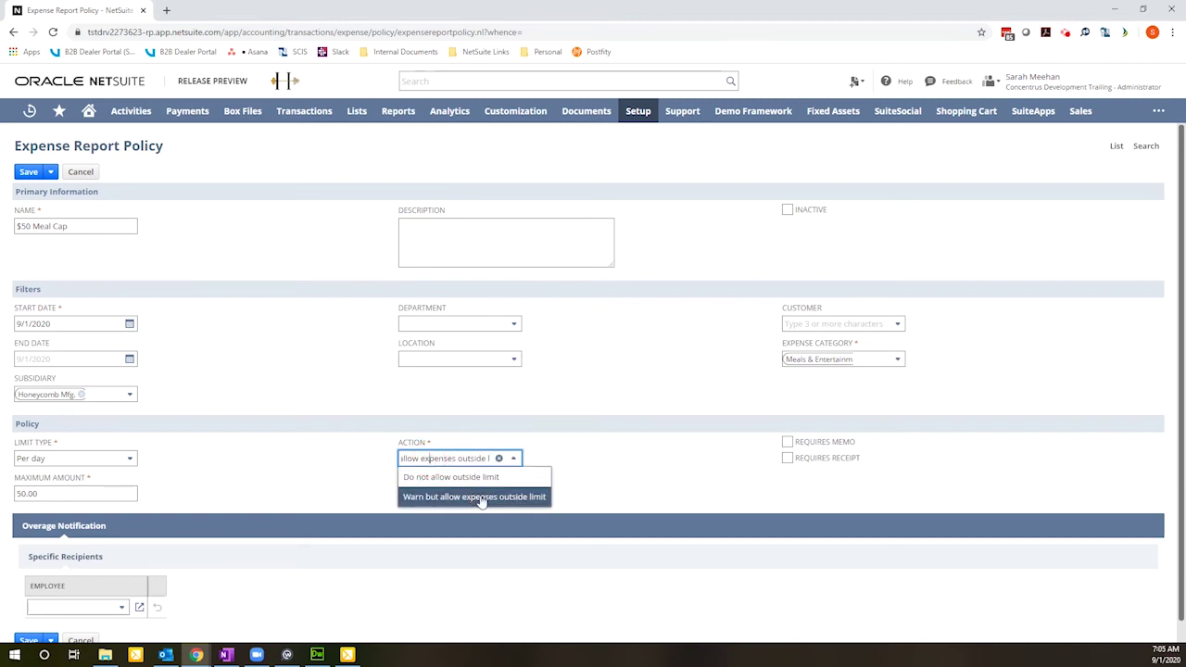
click(436, 477)
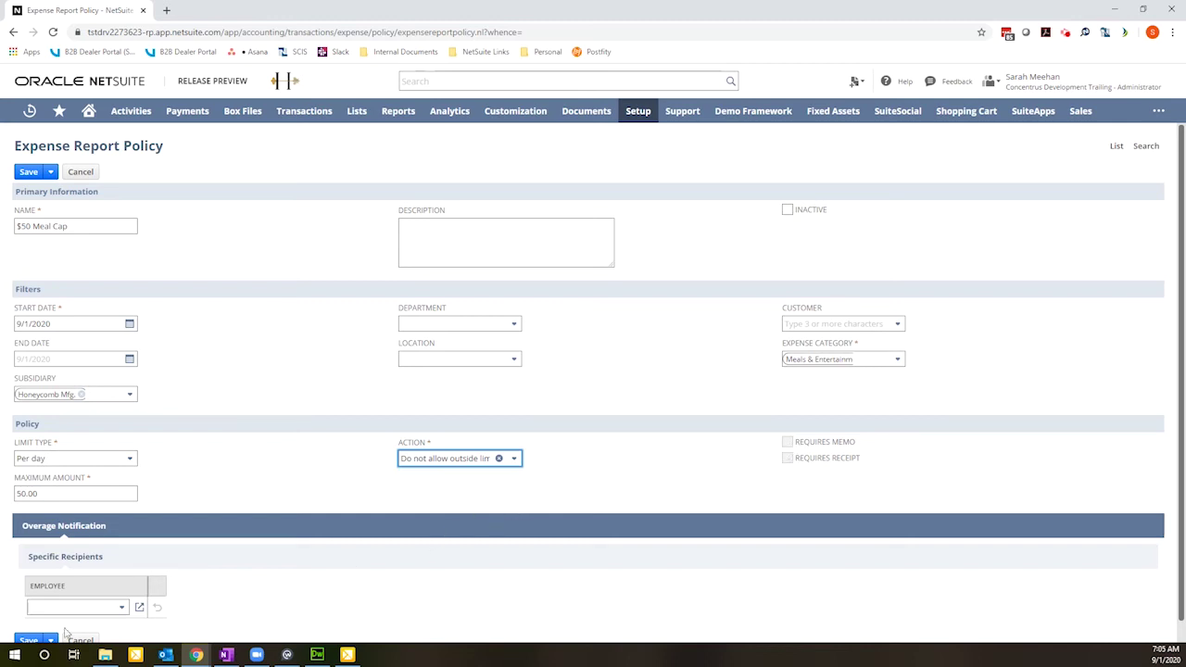
scroll(57, 602, down, 1)
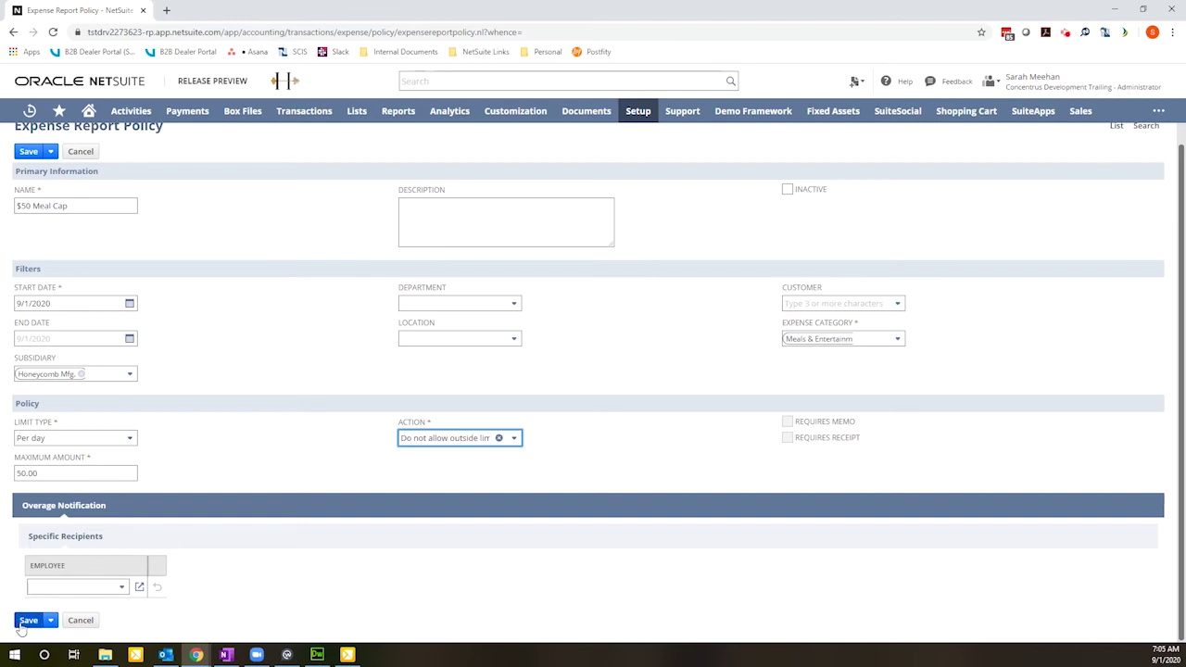
click(28, 620)
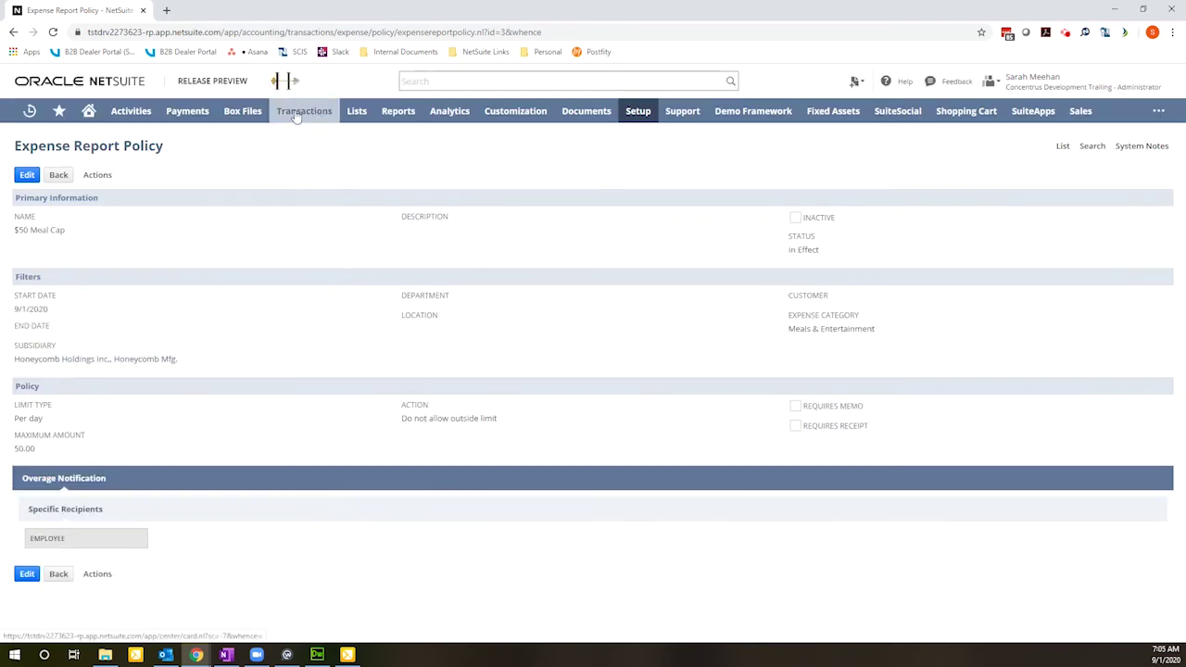
- Start a new employee expense report and select the employee's name
mouse_move(298, 112)
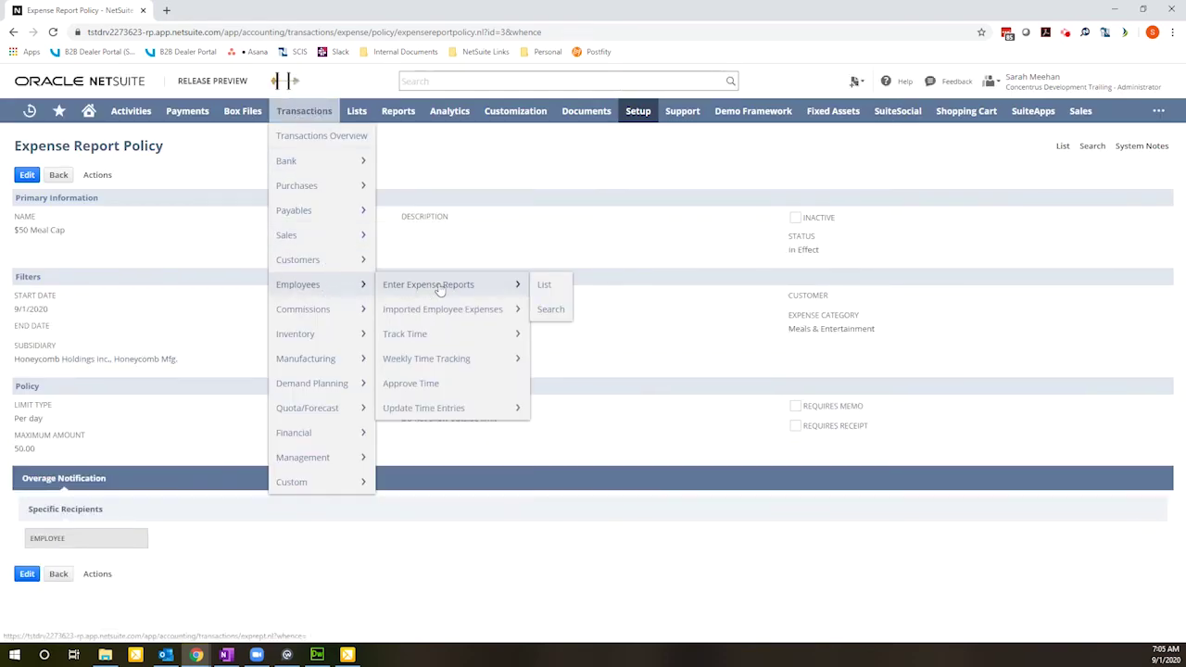
click(435, 285)
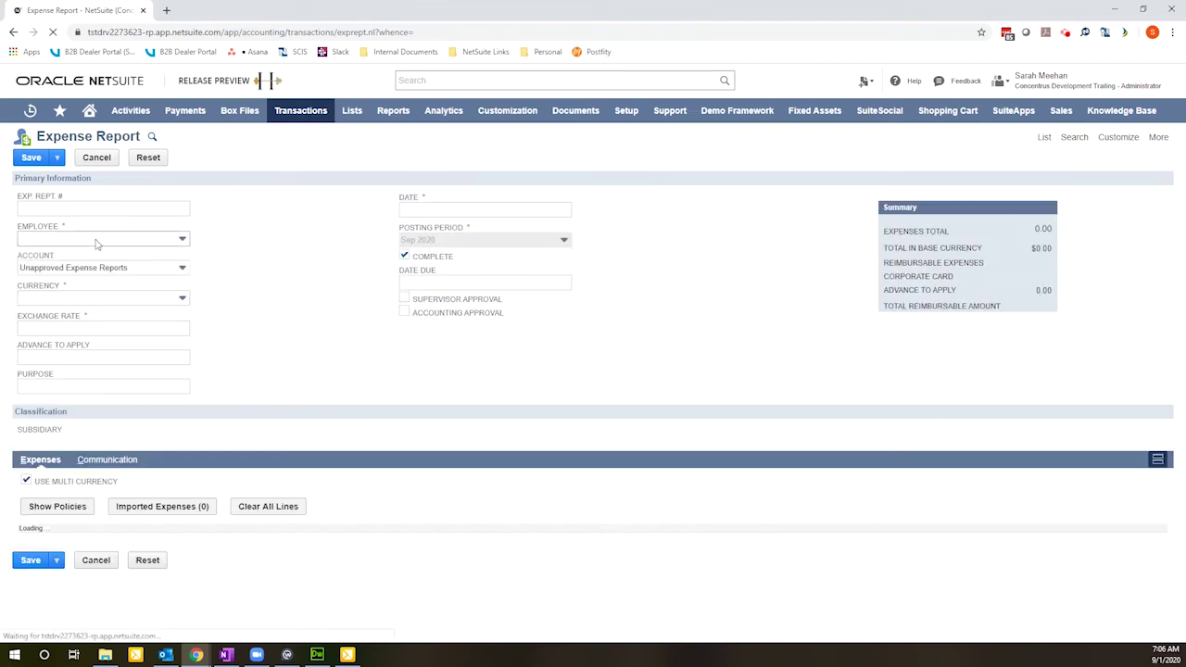
click(96, 240)
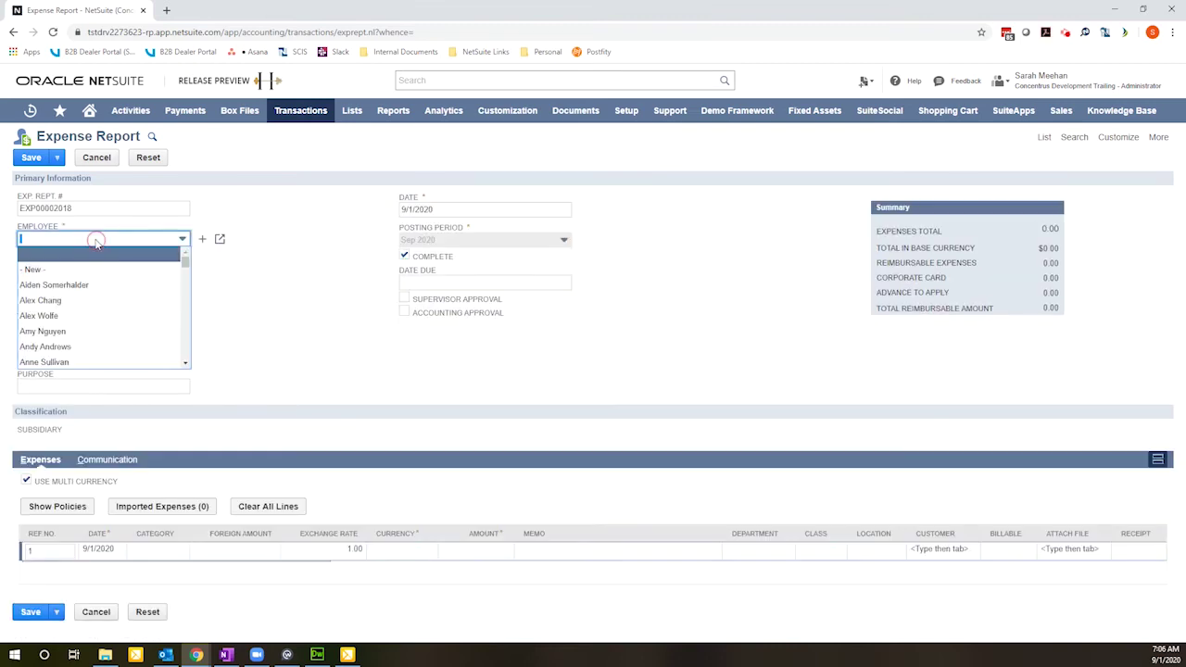
text(sara)
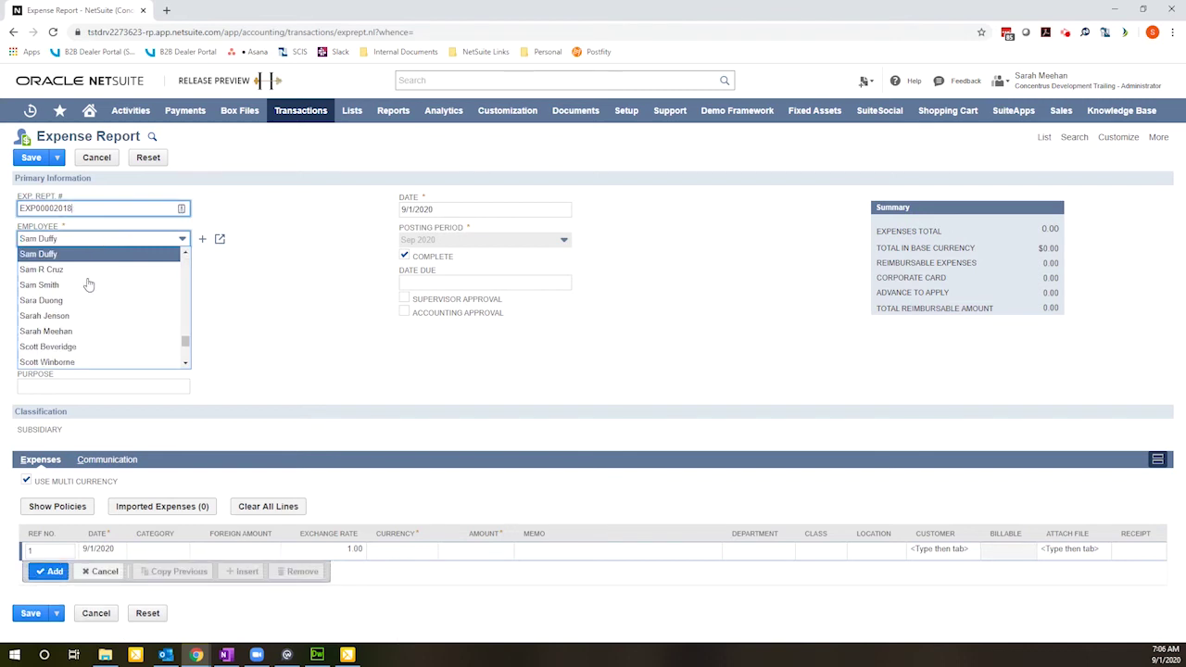
click(75, 330)
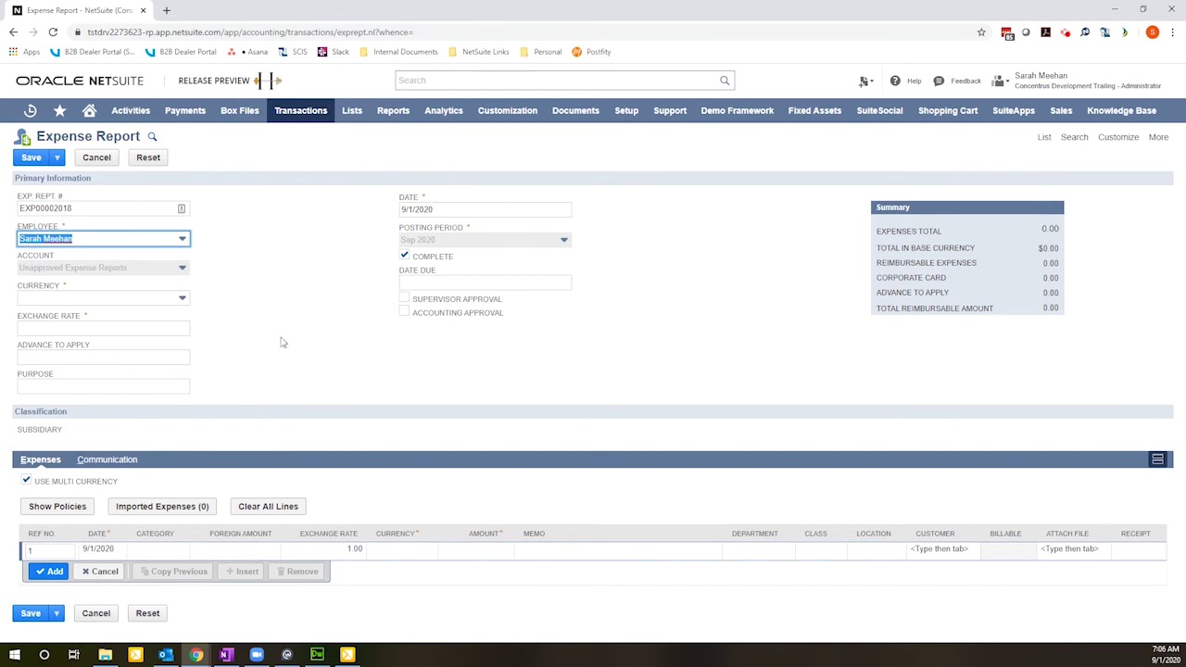
- Add an expense line with category Meals & Entertainment, currency USA and a foreign amount of 100.00
click(66, 551)
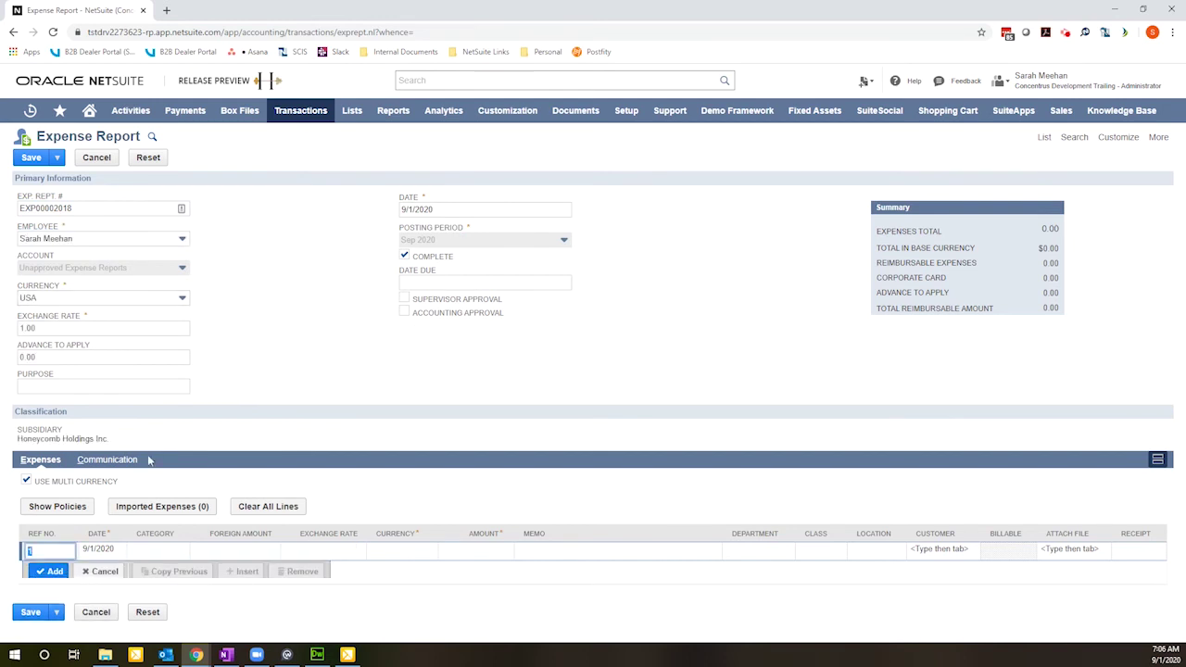
click(134, 550)
click(137, 553)
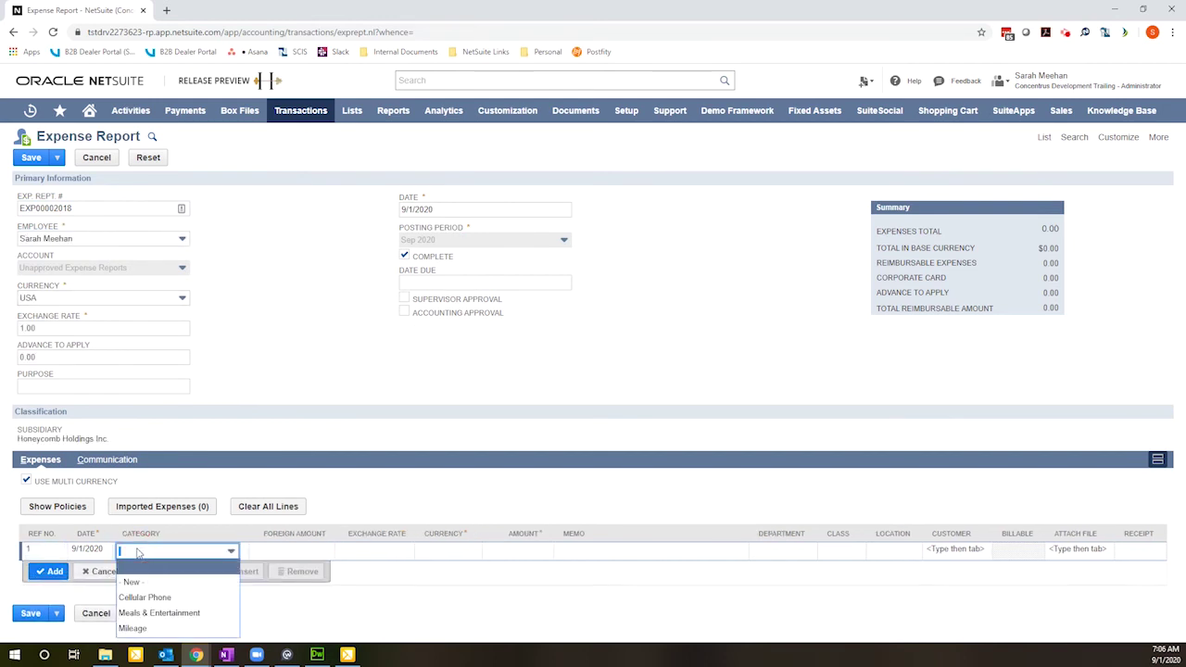
click(159, 611)
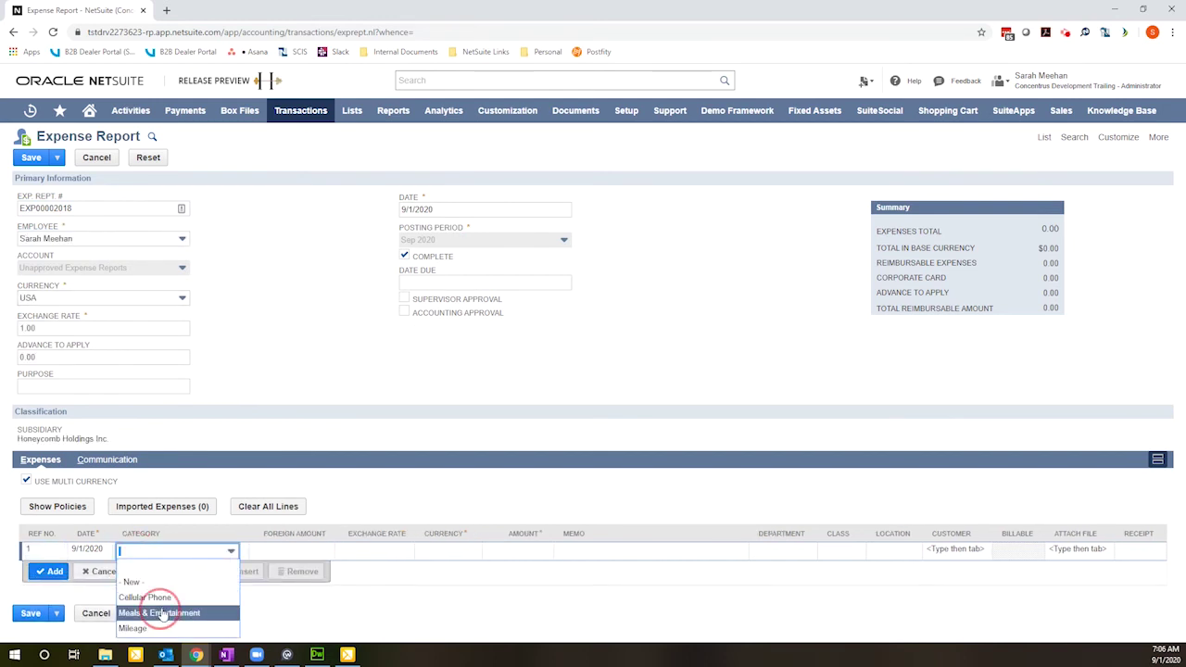
click(463, 551)
click(436, 556)
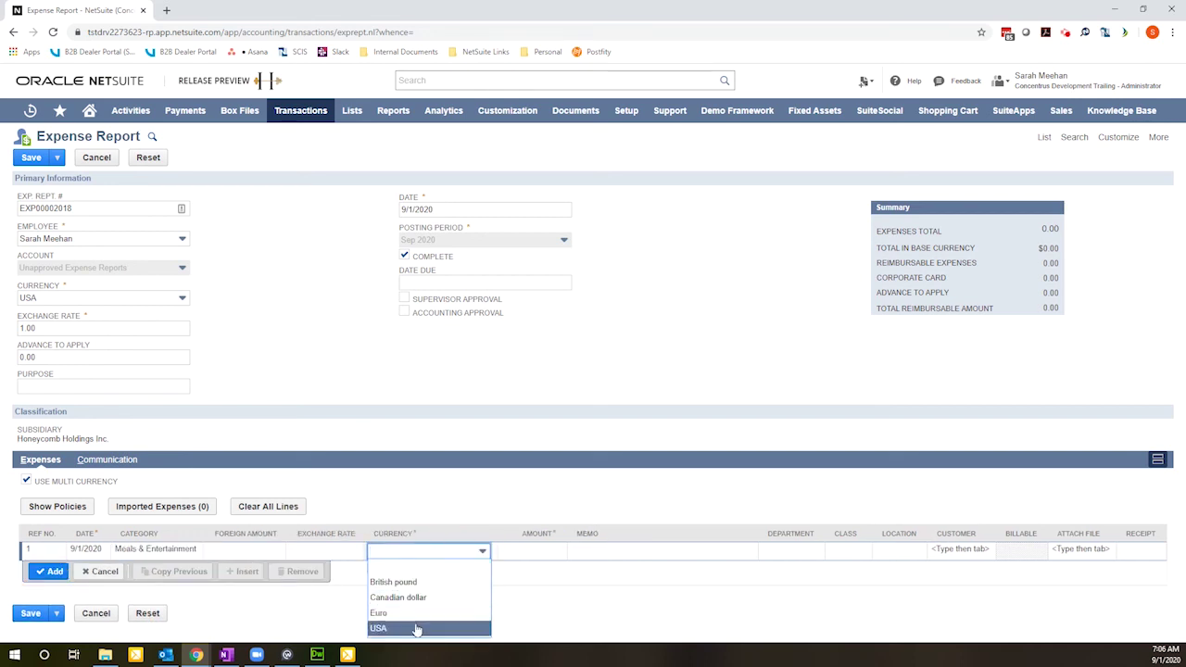
click(378, 626)
click(530, 551)
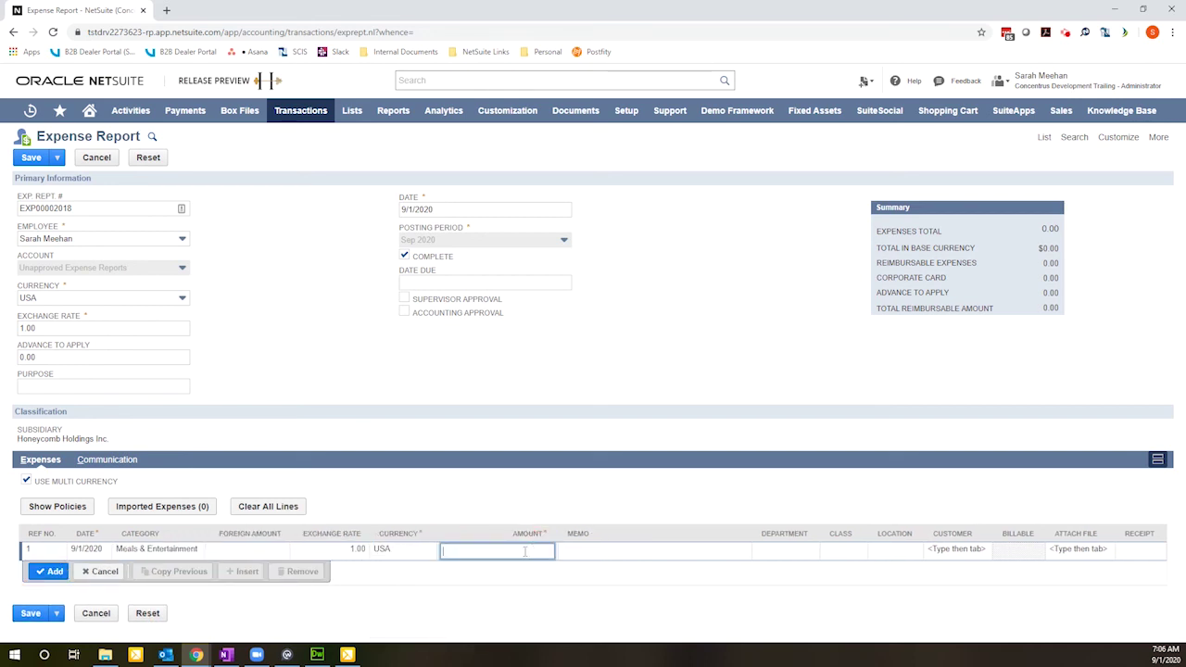
click(272, 550)
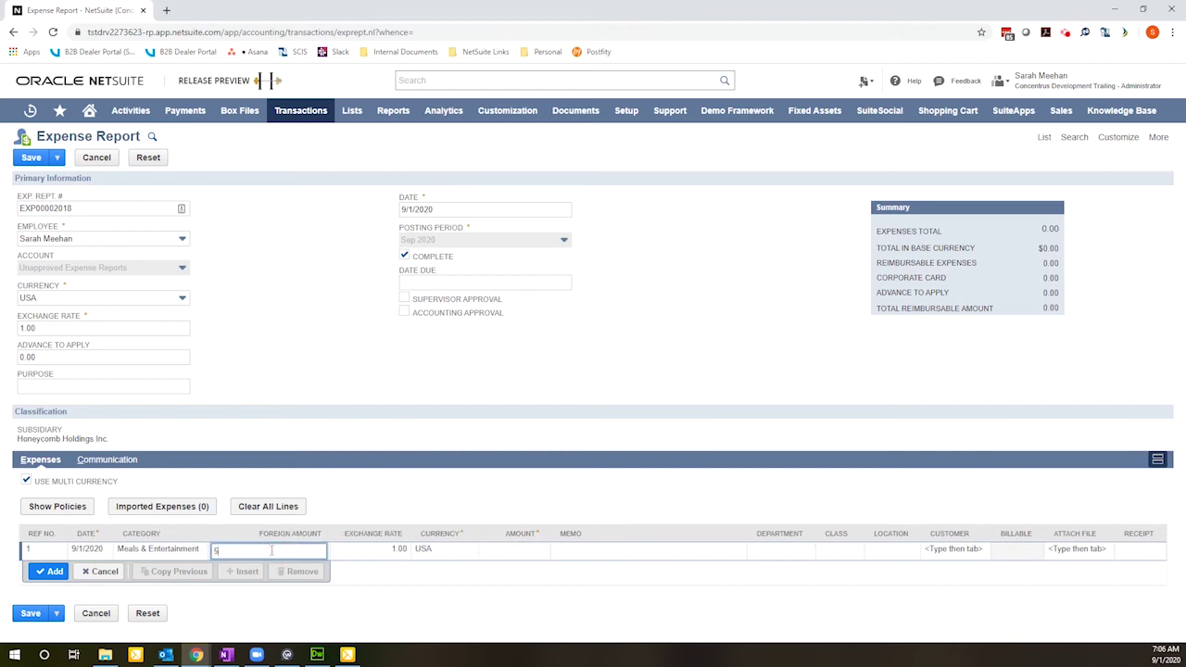
text(100)
key(Tab)
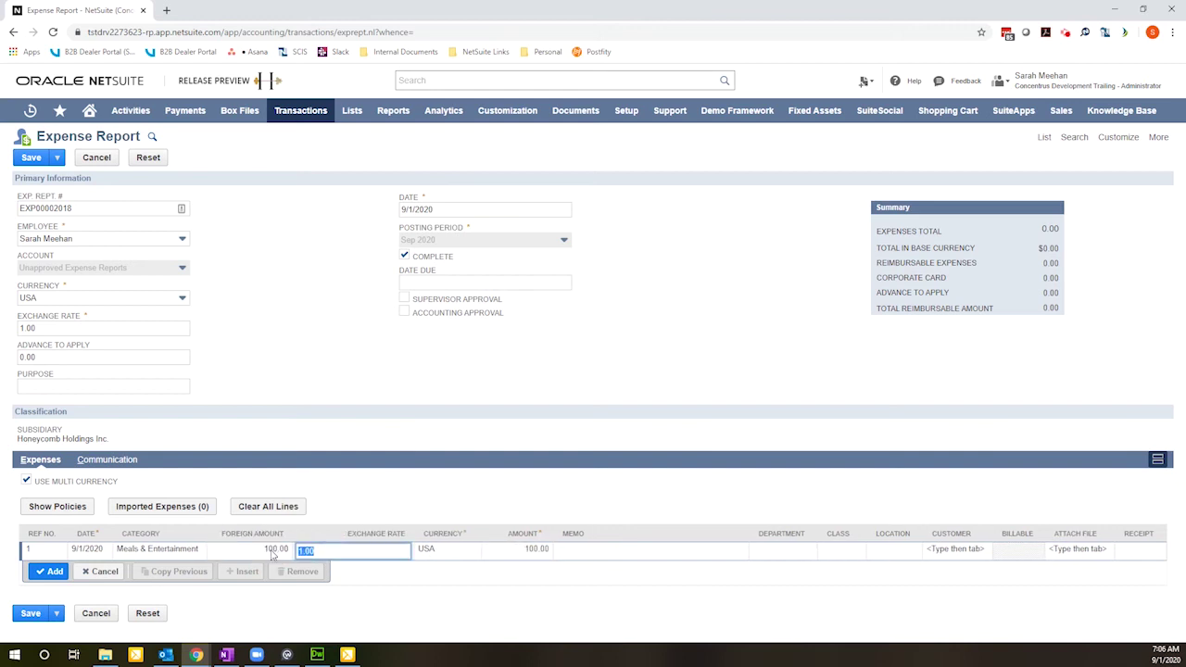
click(47, 571)
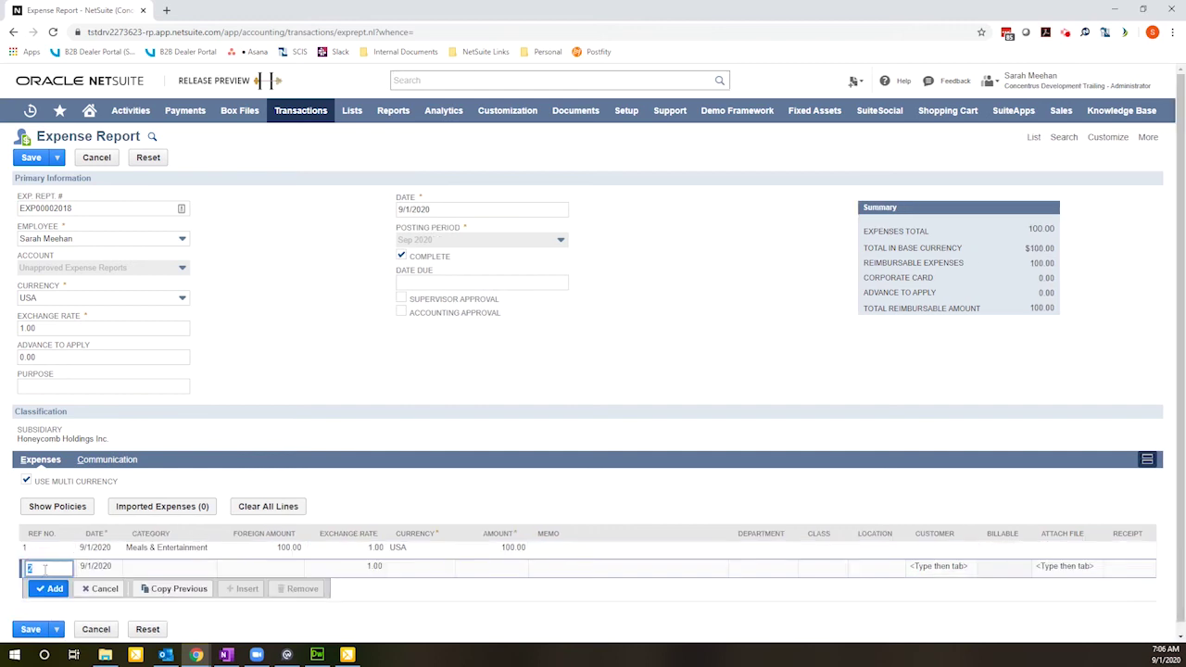
- Try to save the expense report, and check the details of its expense report policies
click(30, 157)
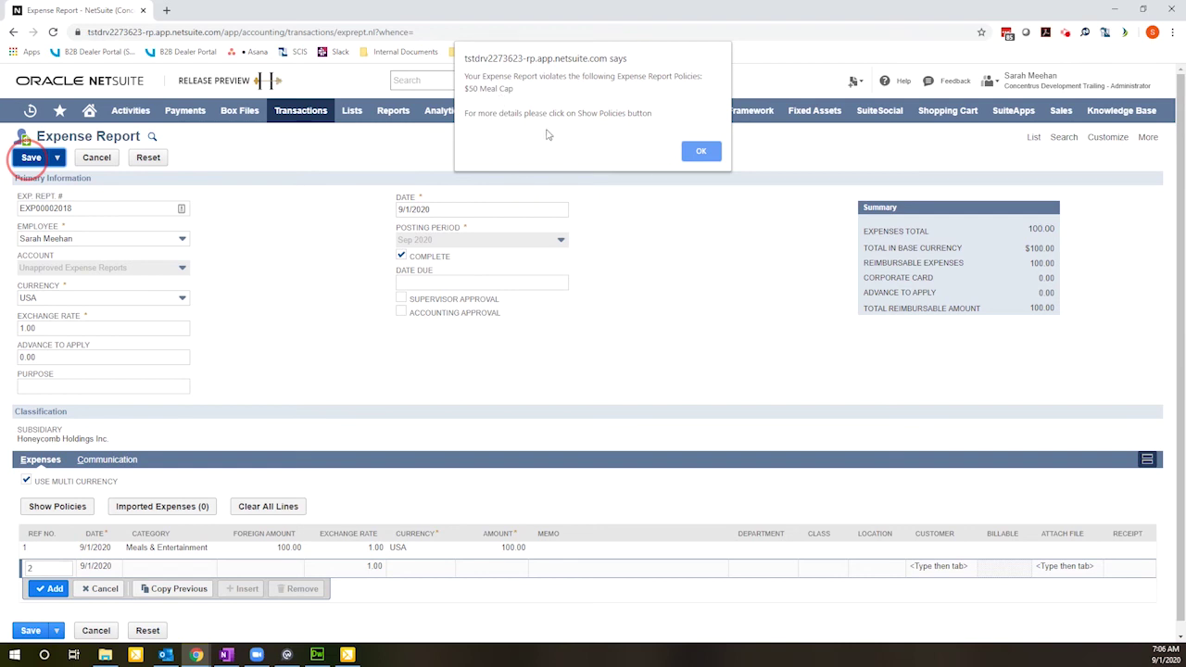
click(702, 152)
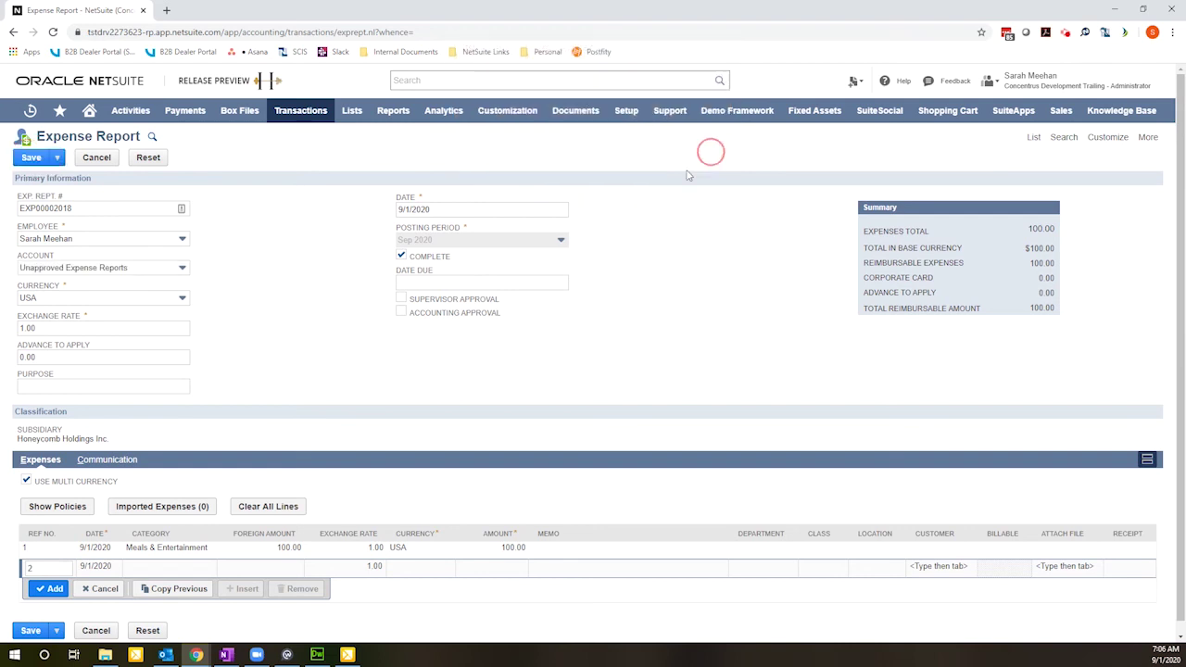
click(49, 509)
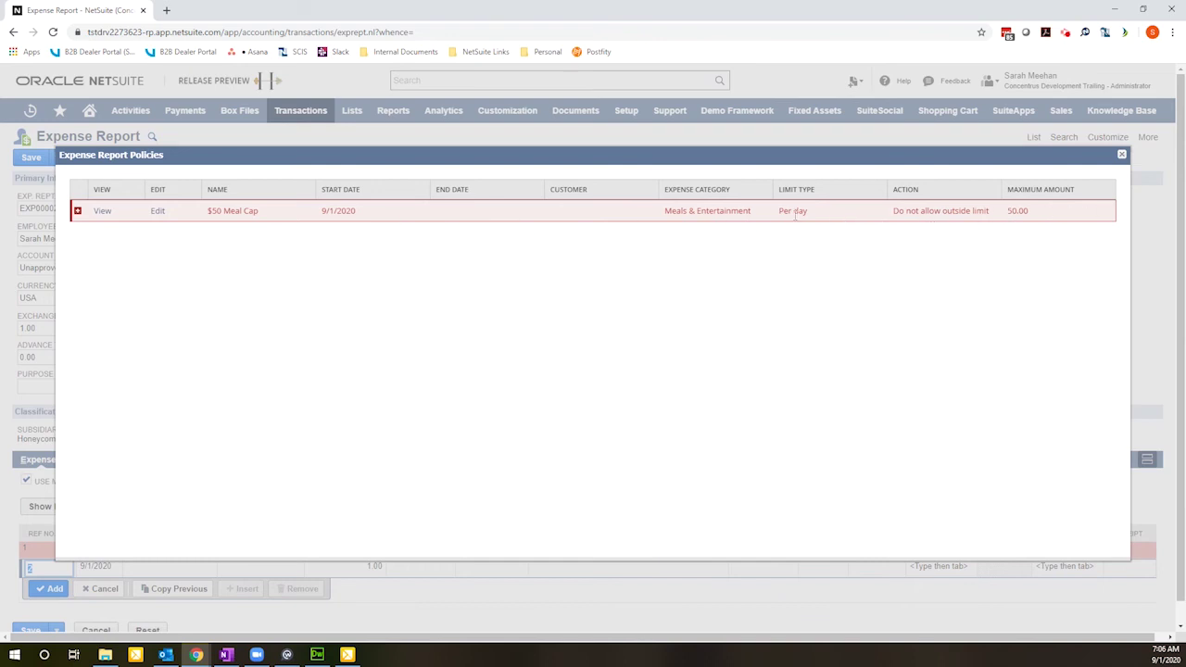
click(1121, 154)
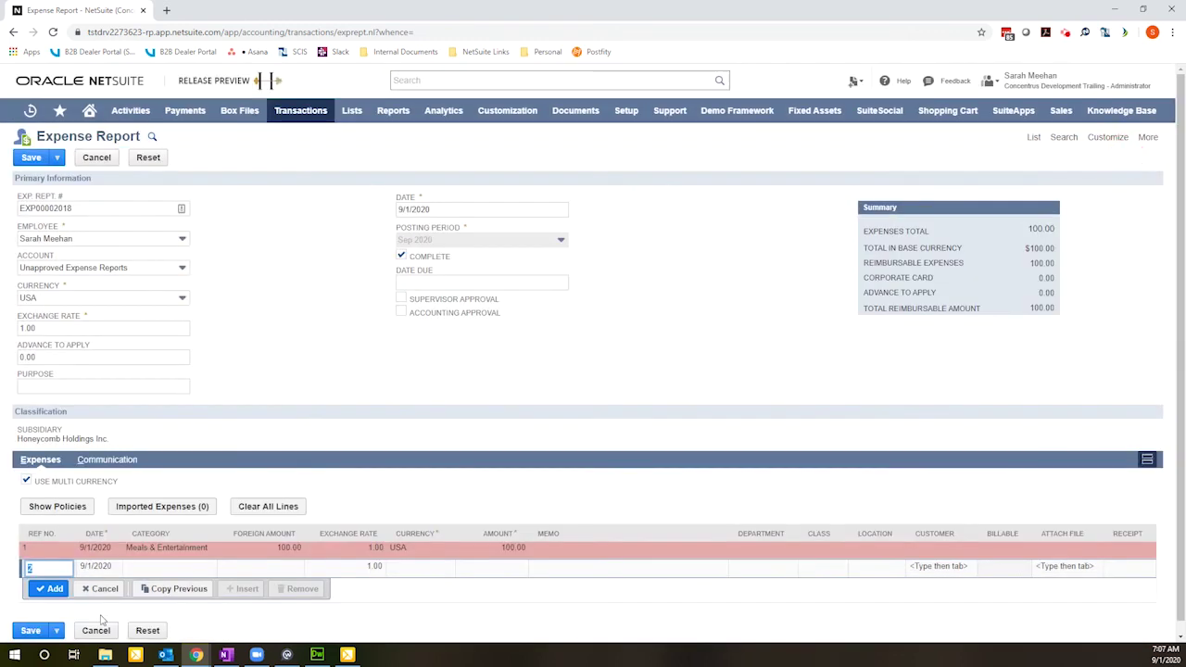
- Start a second expense line dated 9/10/2020 with the category Meals & Entertainment
click(90, 565)
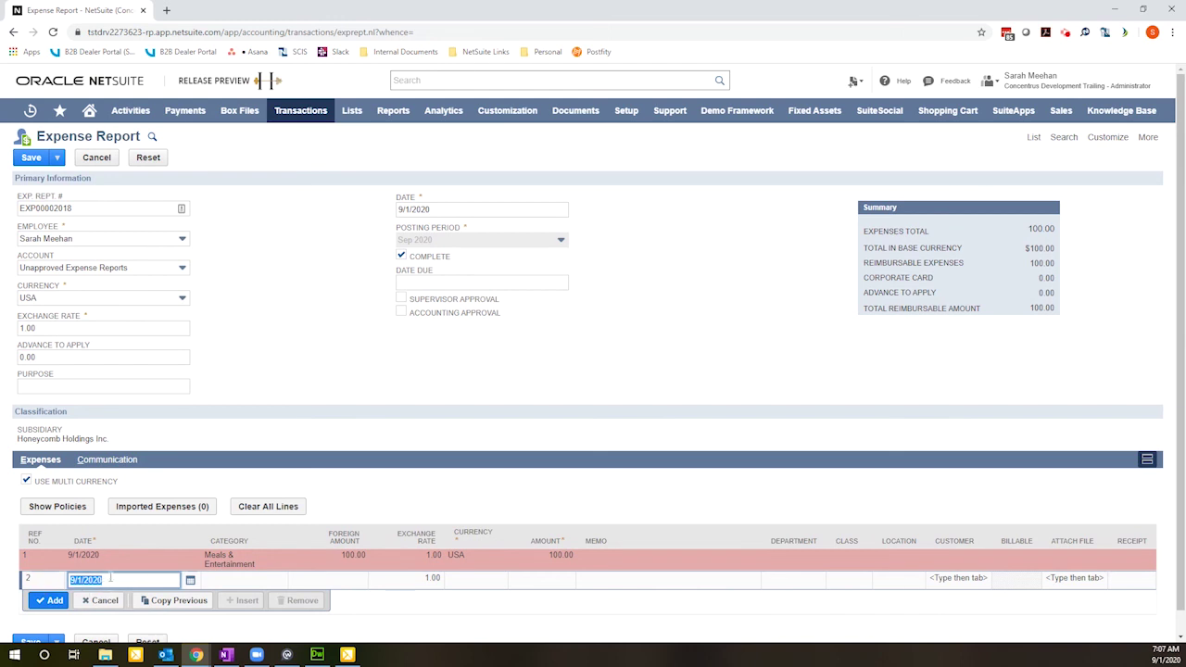
click(110, 579)
click(82, 580)
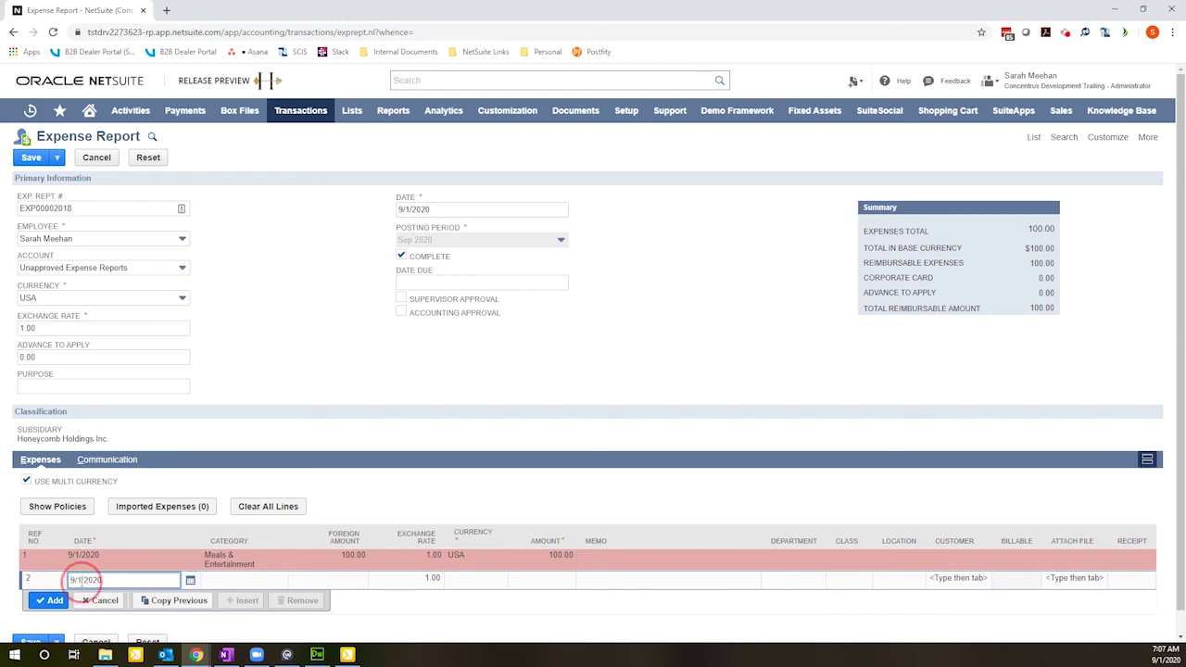
text(0)
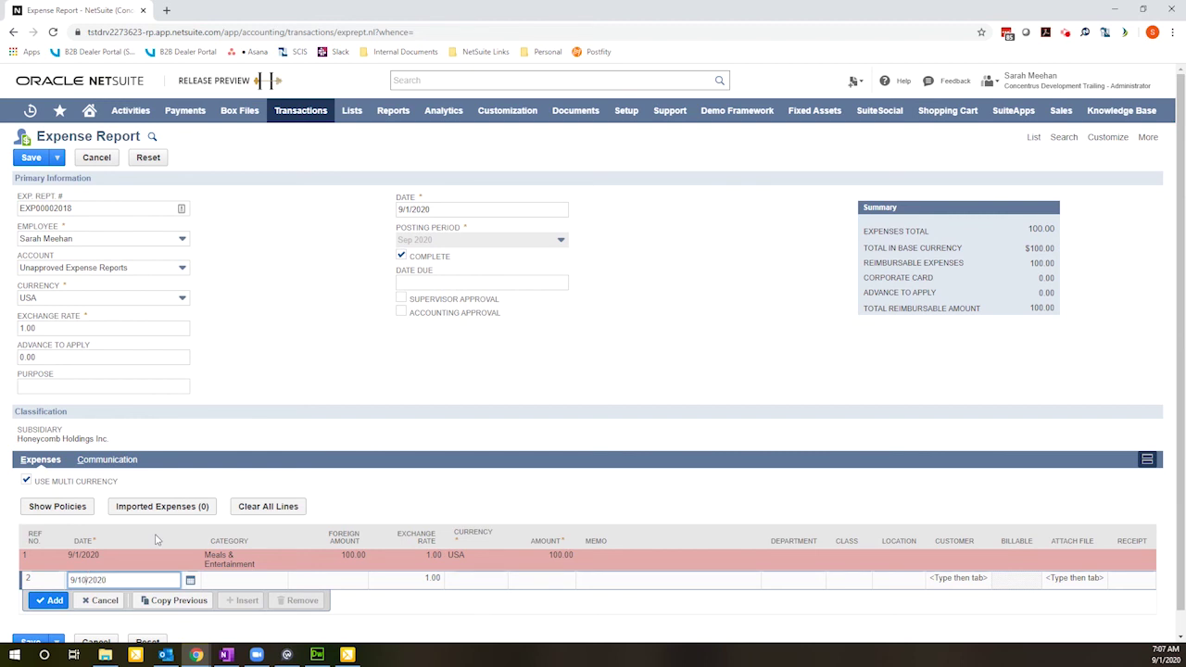
key(Tab)
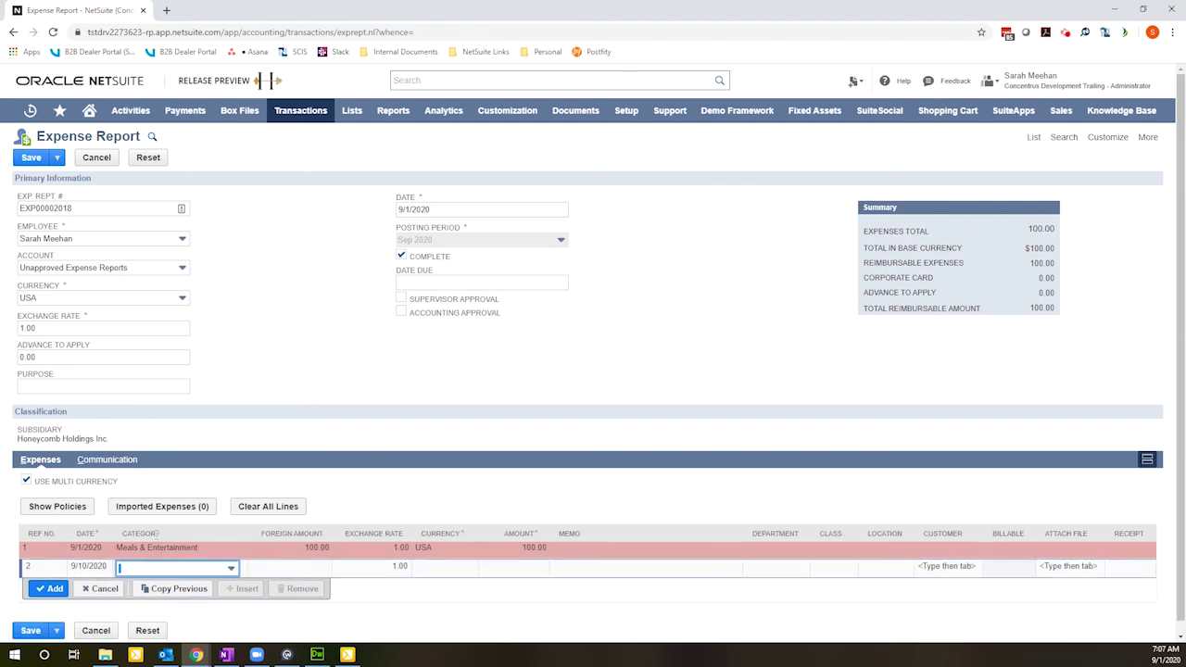
click(188, 569)
click(185, 535)
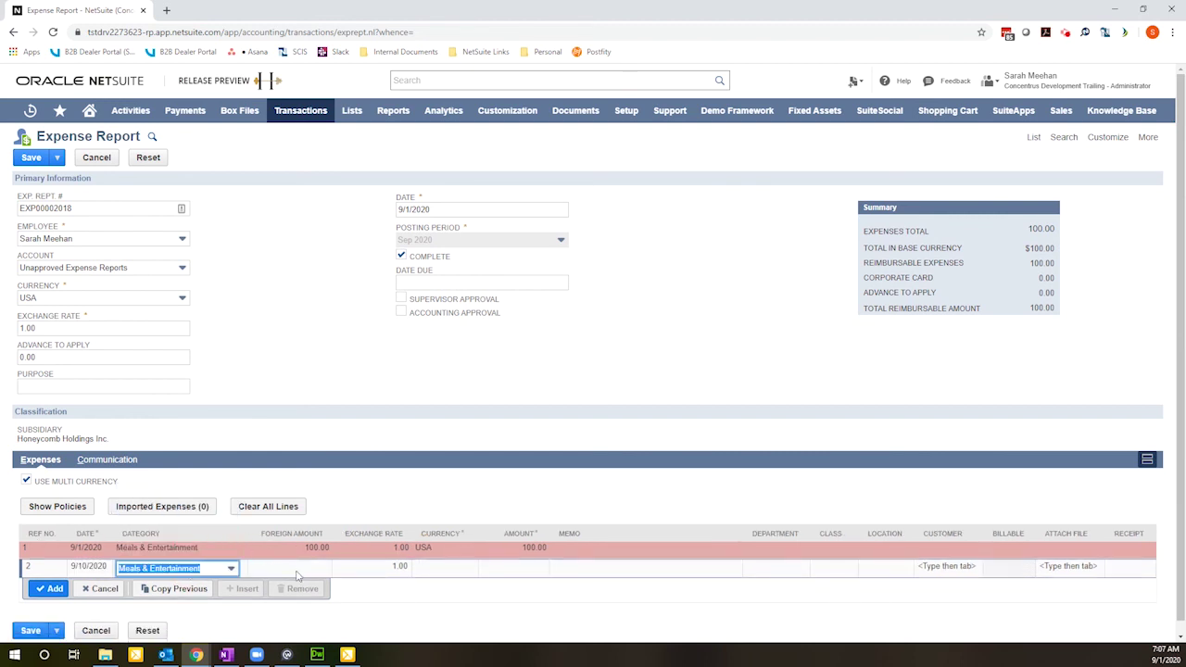
- Set the 9/10/2020 line's foreign amount to 50.00 and currency to USA, and add the line
click(297, 573)
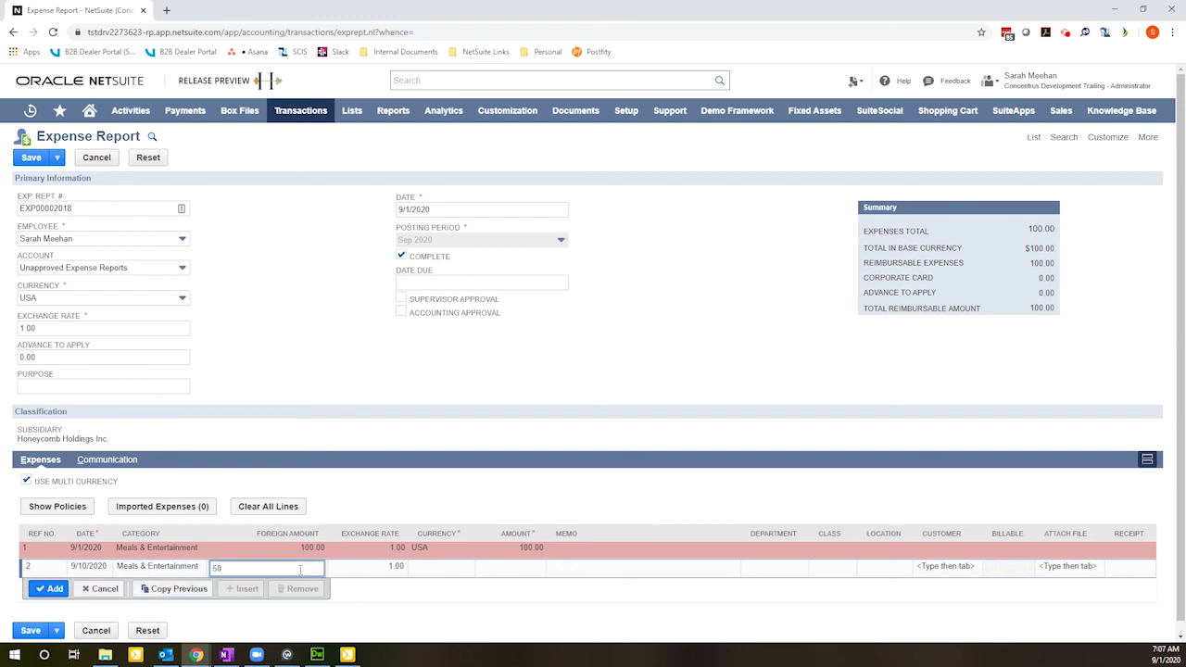
text(50)
key(Tab)
click(418, 572)
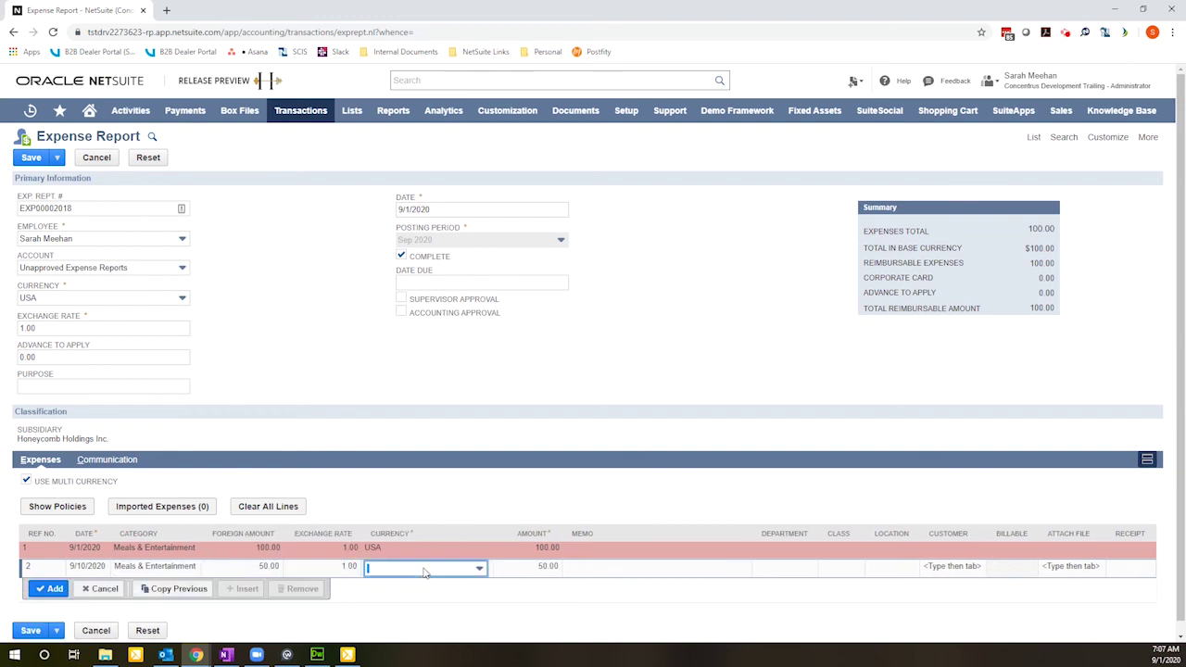
click(424, 569)
click(402, 553)
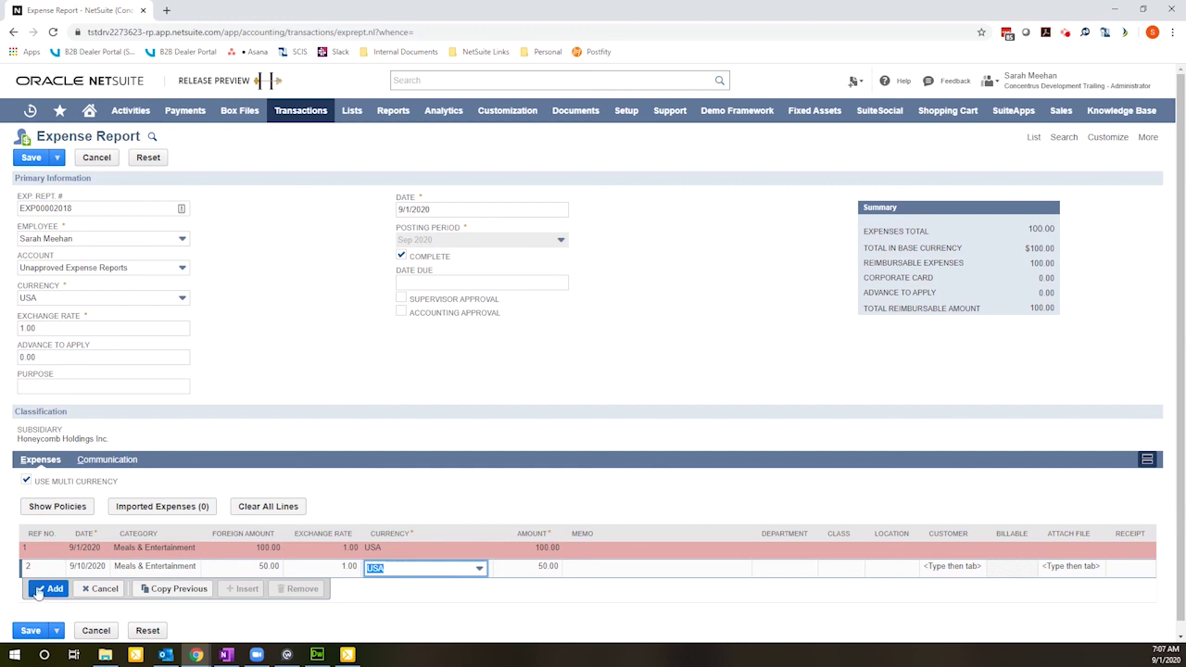
click(49, 588)
- Remove the 100.00 expense line dated 9/1/2020 from the report and accept the remaining line
click(50, 550)
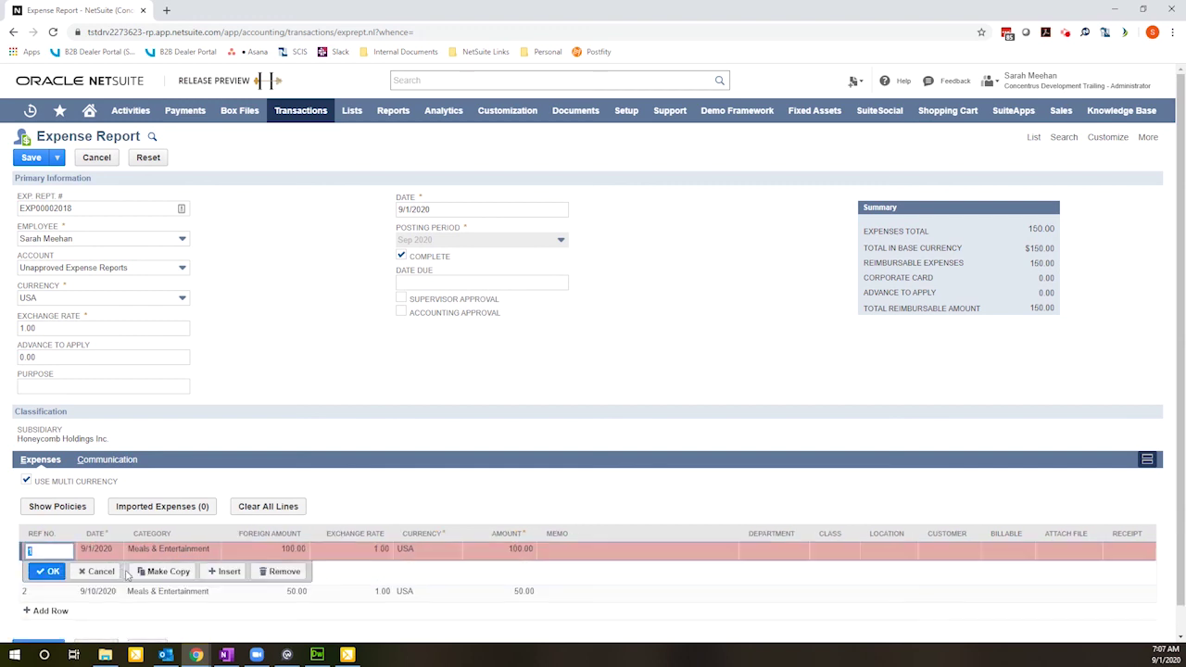
click(269, 572)
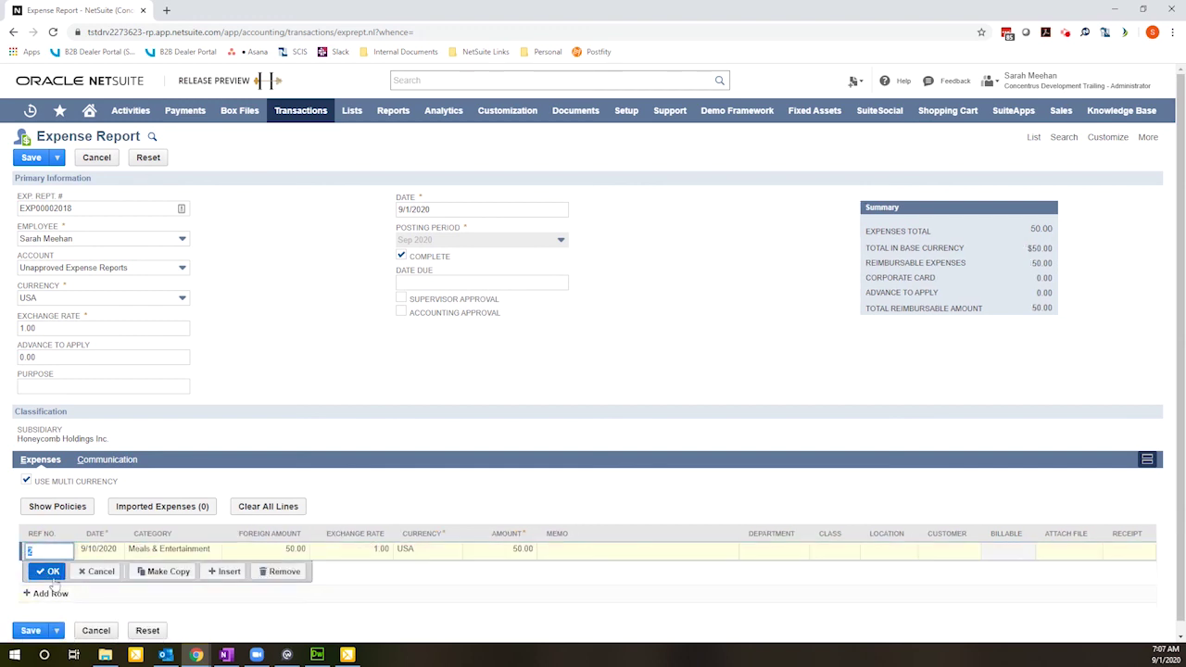
click(49, 570)
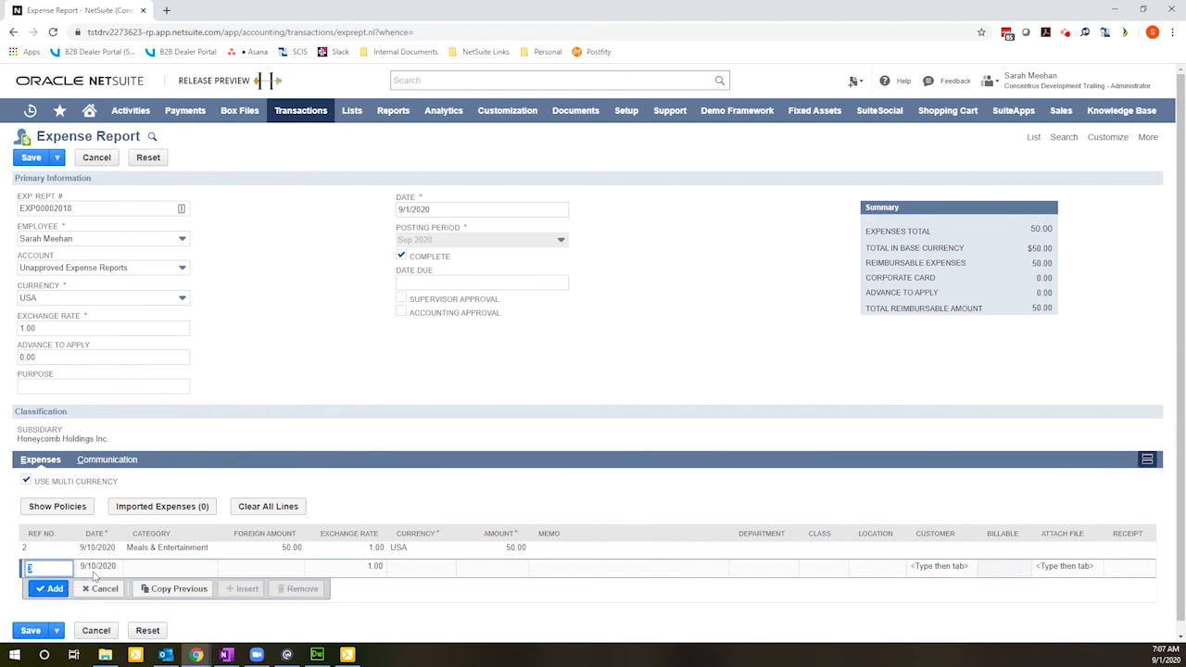
- Start another expense line dated 9/17/2020 with the category Meals & Entertainment
key(Tab)
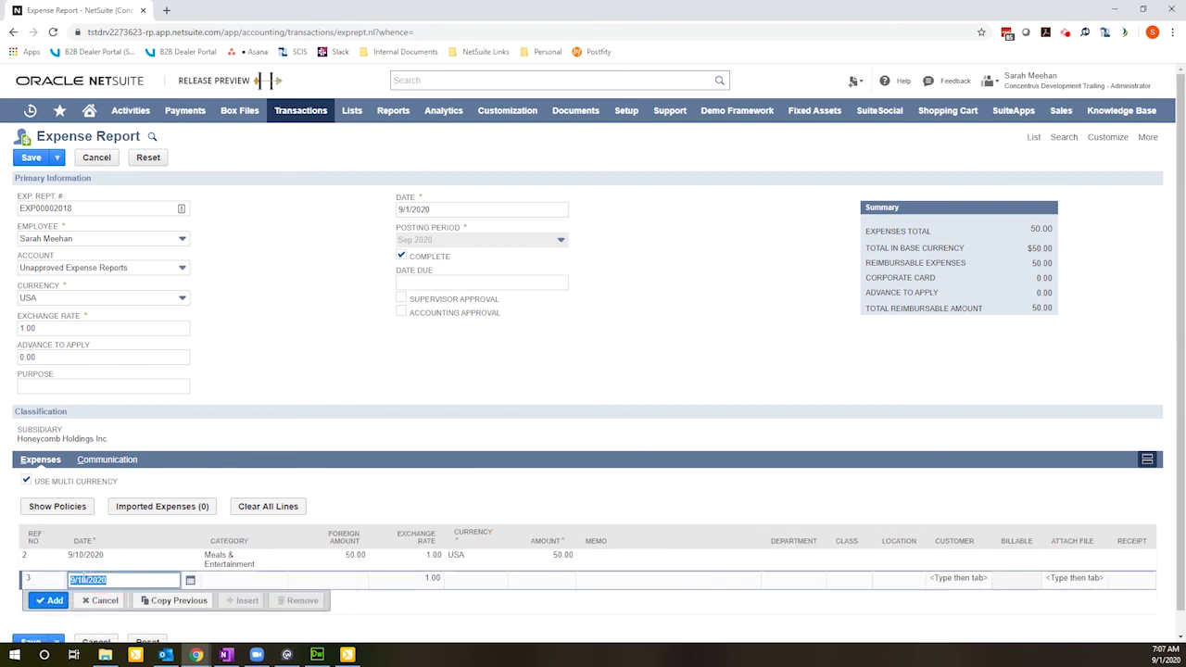
click(189, 579)
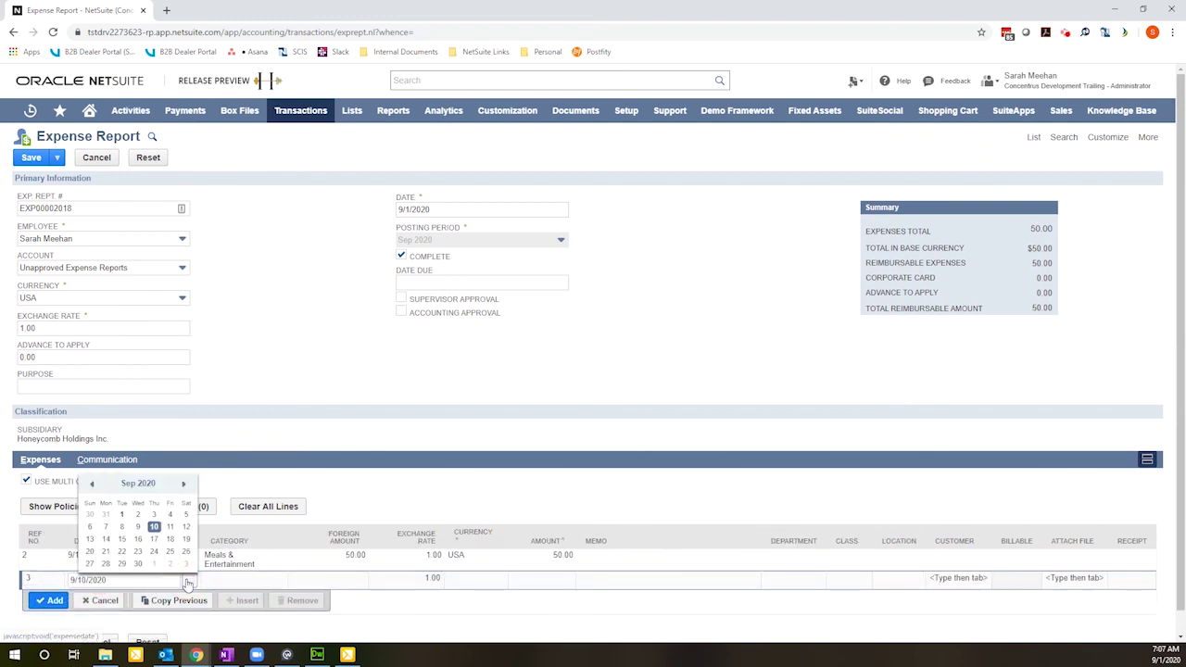
click(154, 542)
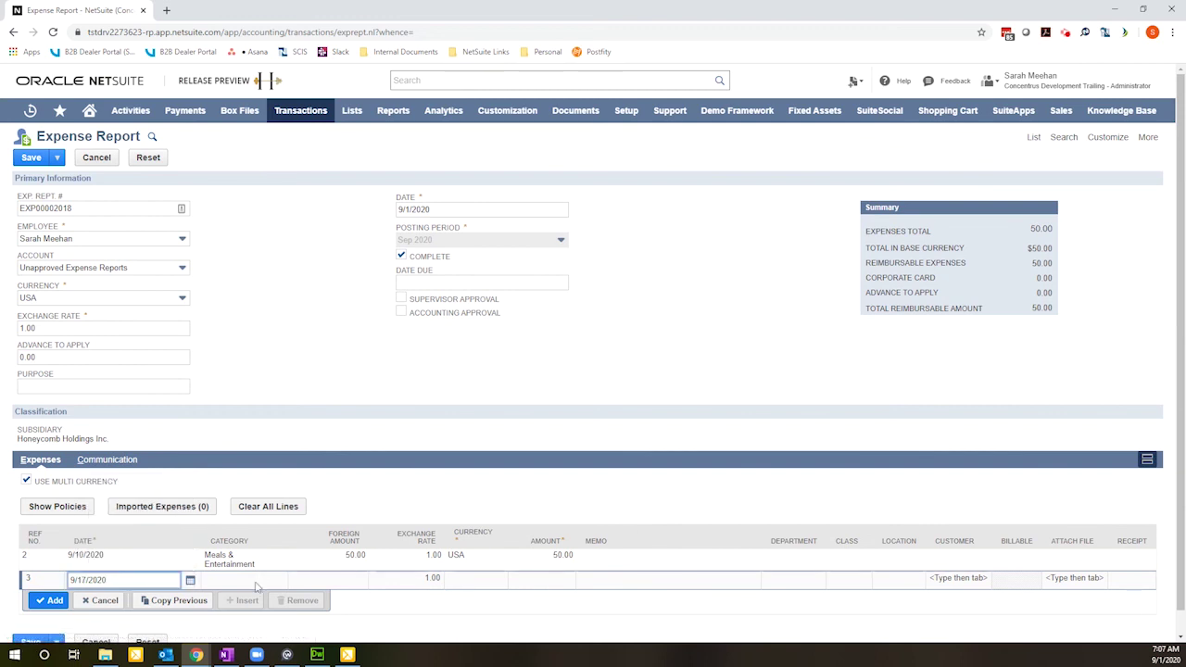
click(220, 579)
click(198, 571)
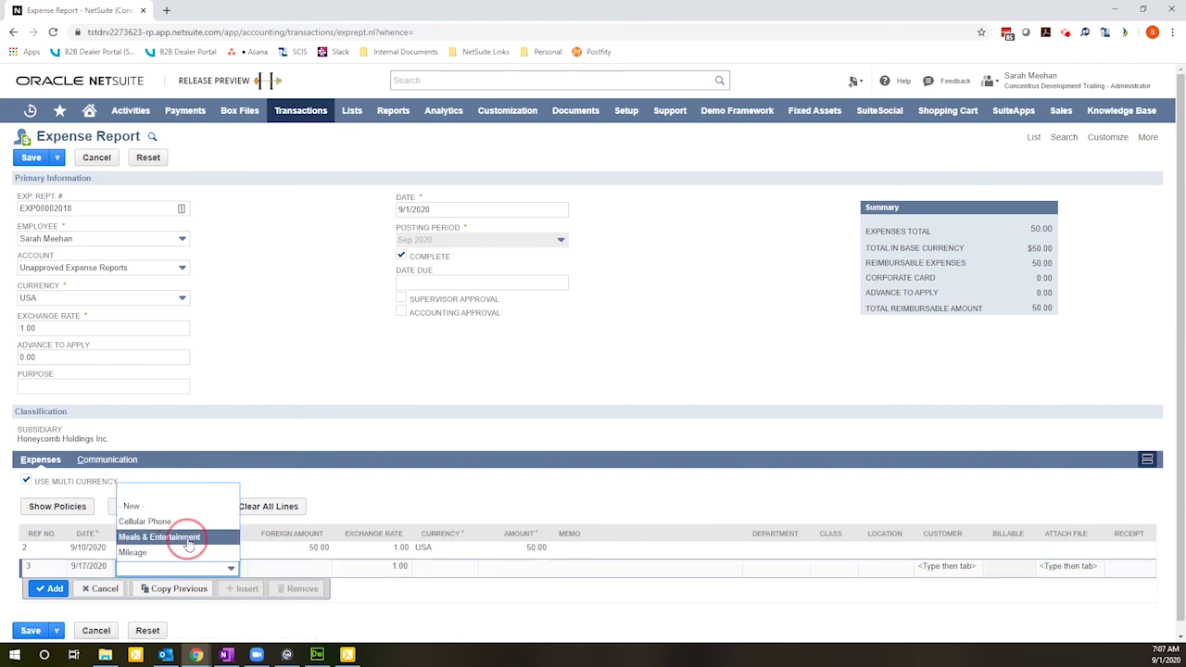
click(185, 537)
- Add the 9/17/2020 line with a foreign amount of 50.00 in currency USA, and save the expense report
click(269, 566)
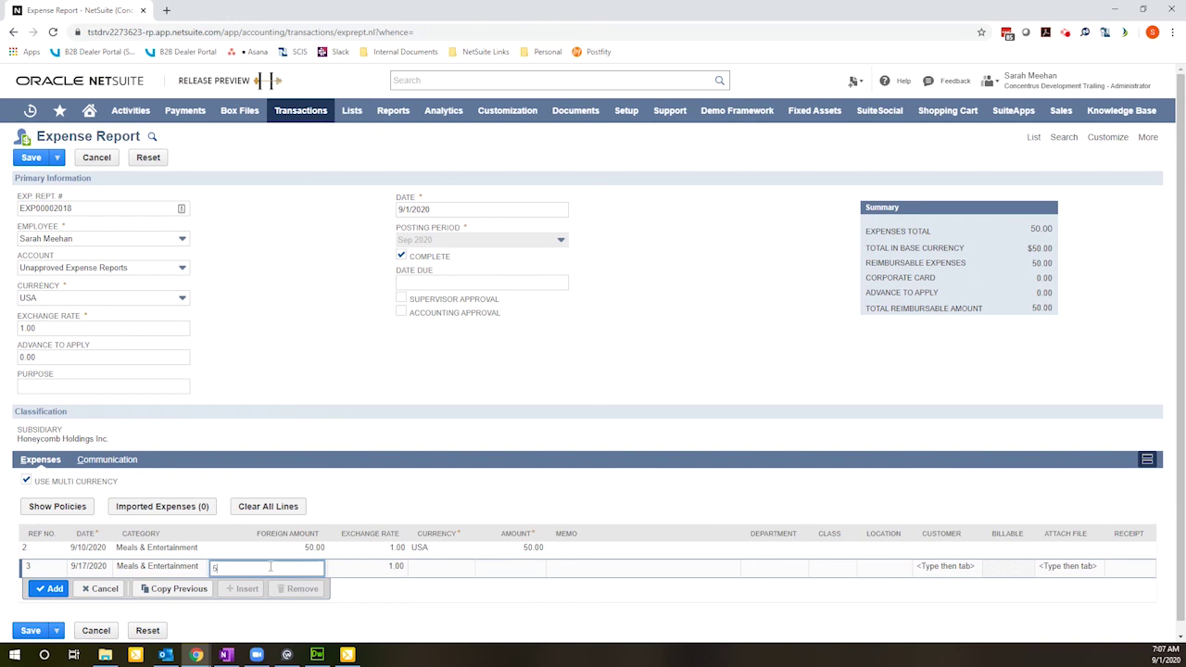
key(Tab)
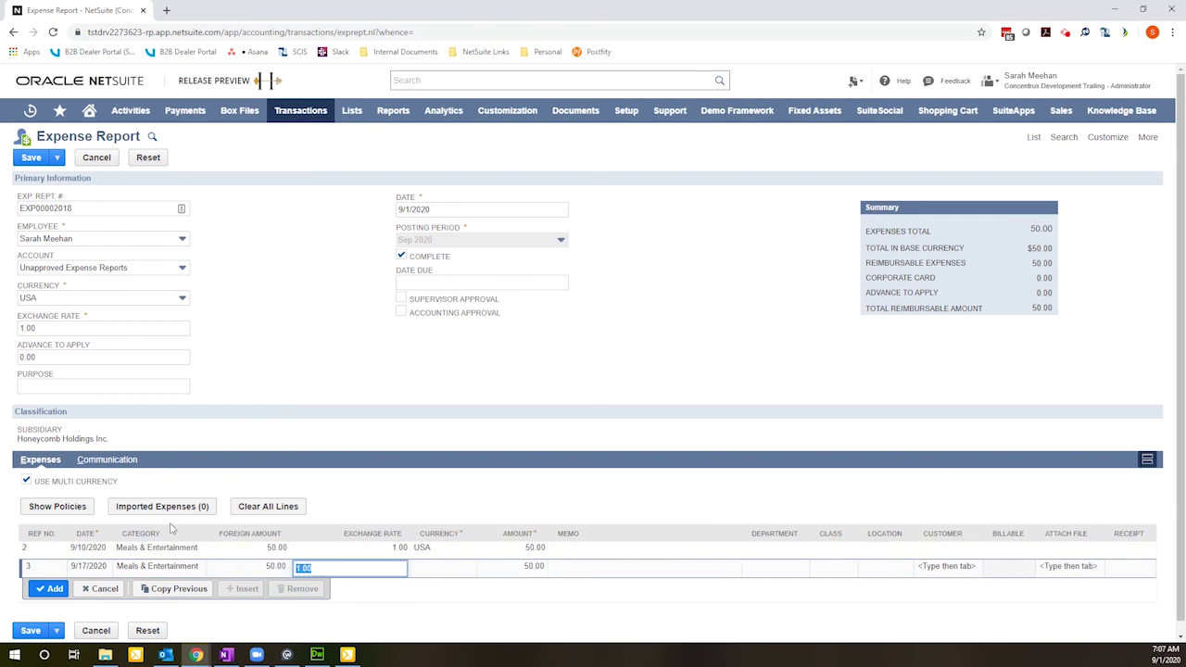
click(433, 566)
click(425, 570)
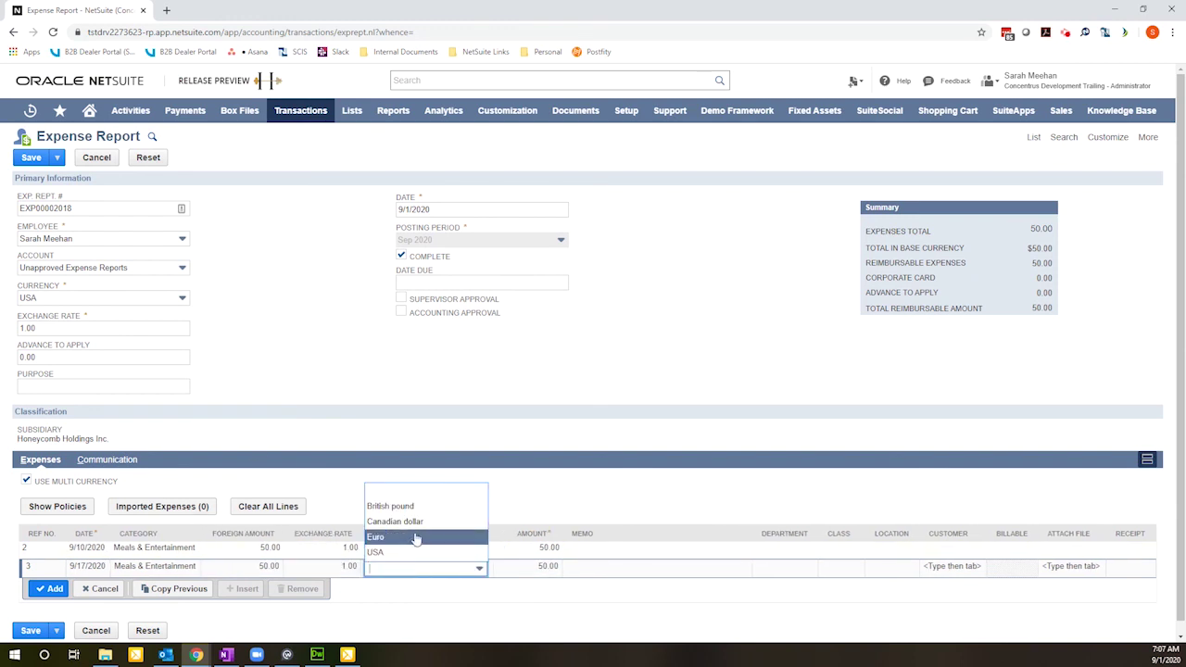
click(410, 551)
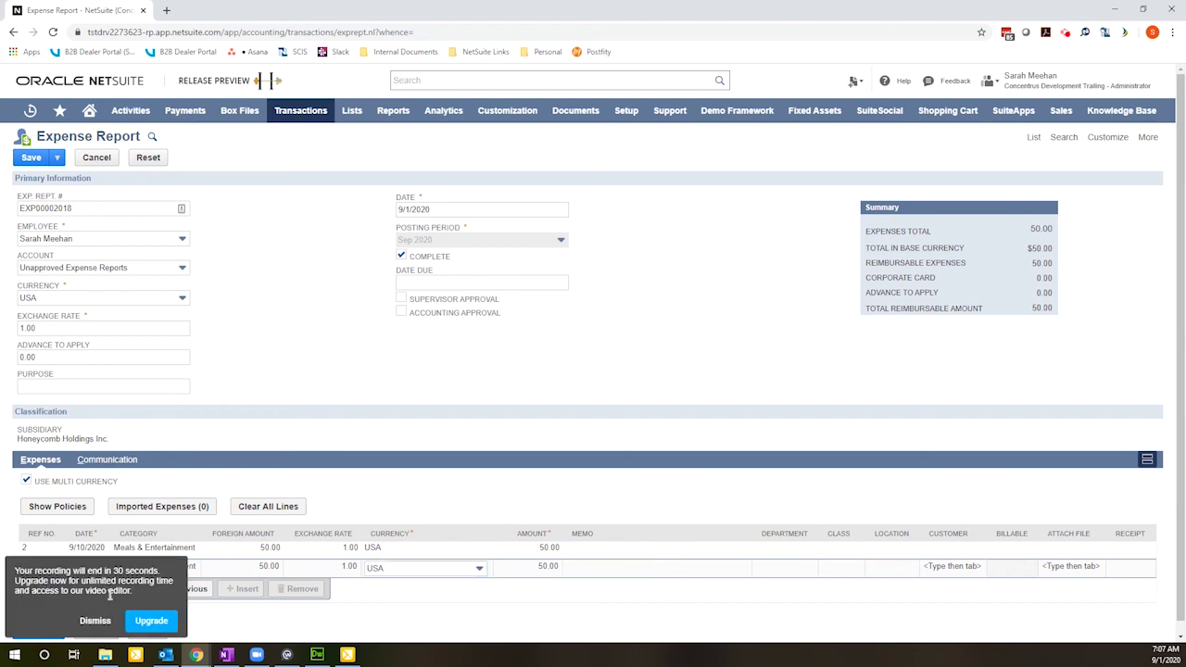
click(93, 620)
click(40, 588)
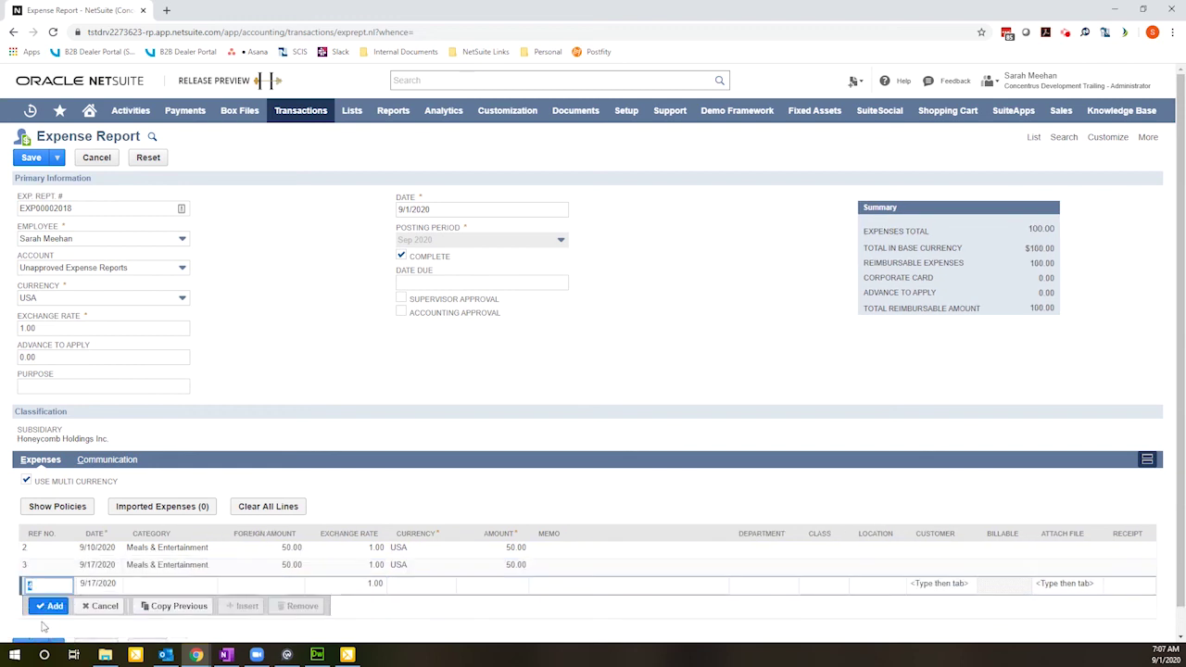
click(35, 620)
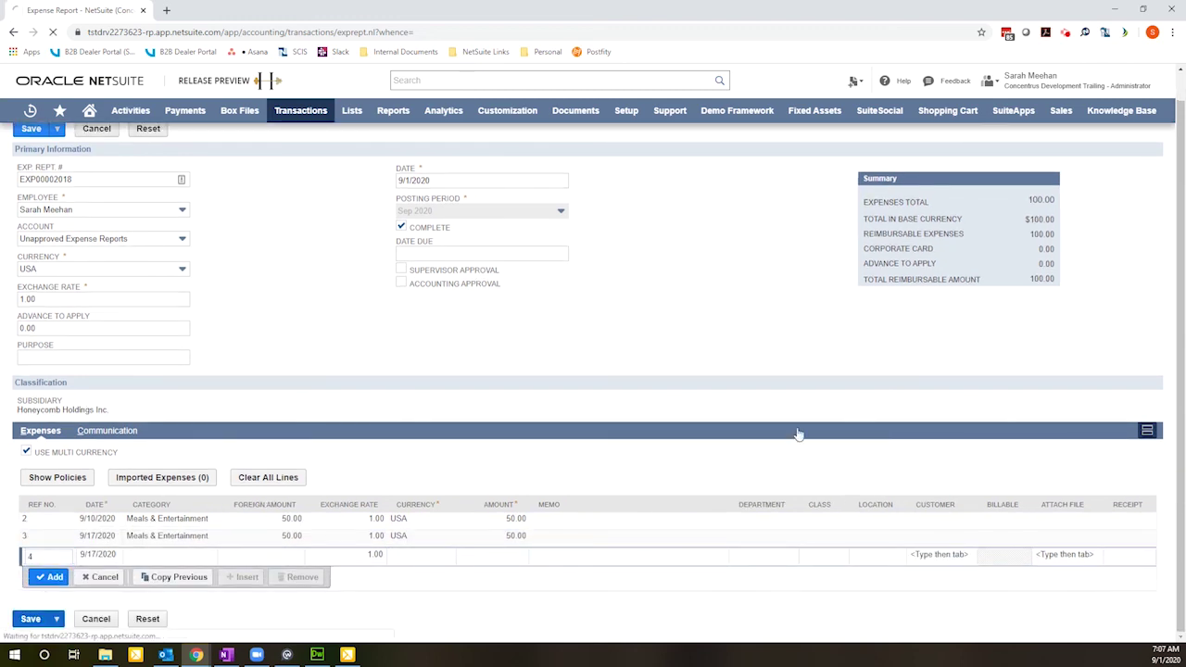